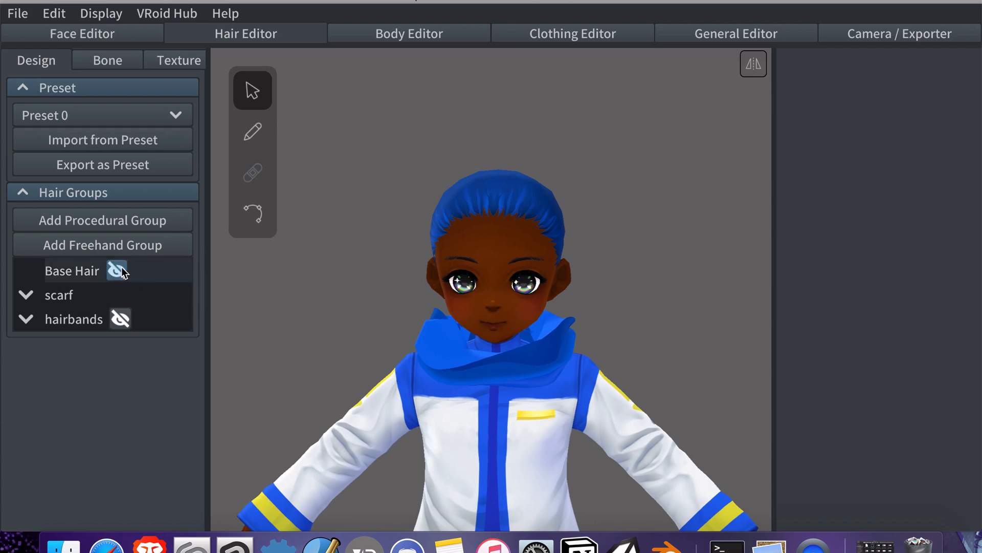
Open the face skin texture and select its visible hair layer for editing.
{"action": "left_click", "coordinate": [102, 34]}
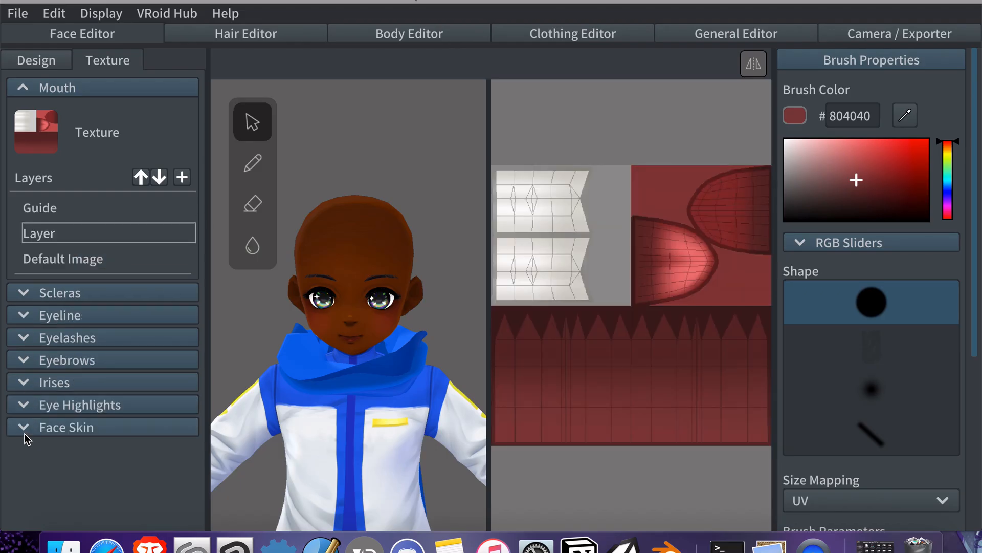
{"action": "left_click", "coordinate": [25, 434]}
{"action": "scroll", "coordinate": [194, 195], "scroll_direction": "down", "scroll_amount": 5}
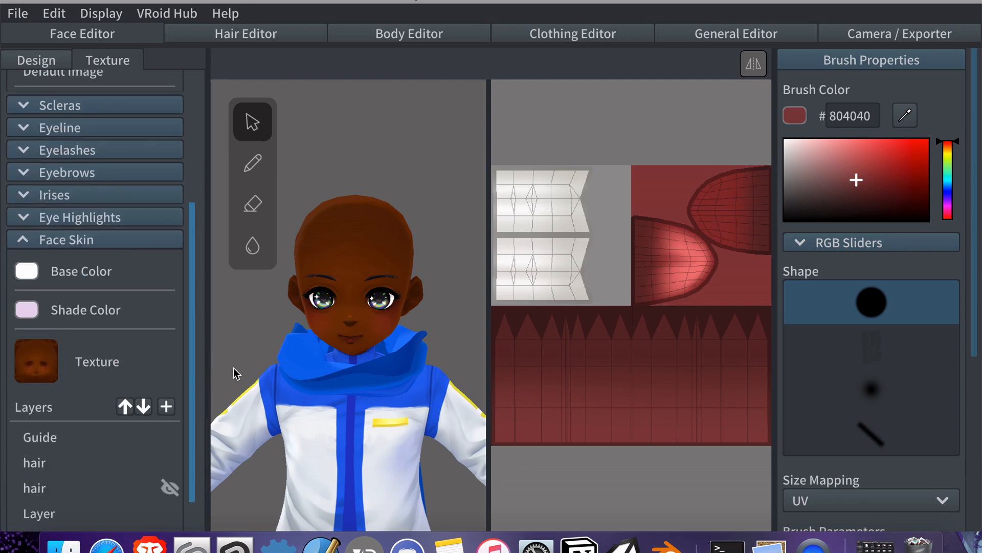
{"action": "left_click", "coordinate": [121, 466]}
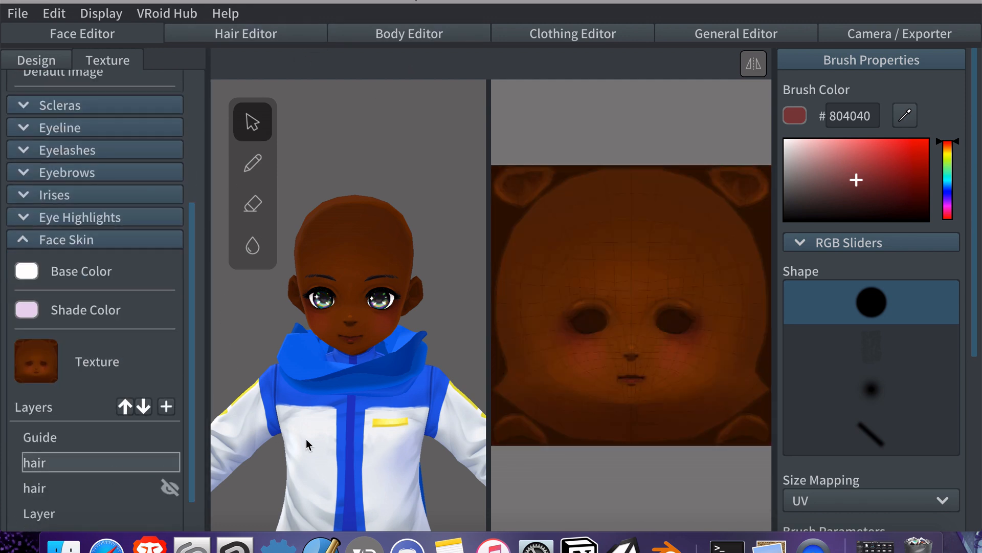
Paint a jagged black (#000000) hairline across the forehead and down both temples of the head.
{"action": "left_click", "coordinate": [253, 163]}
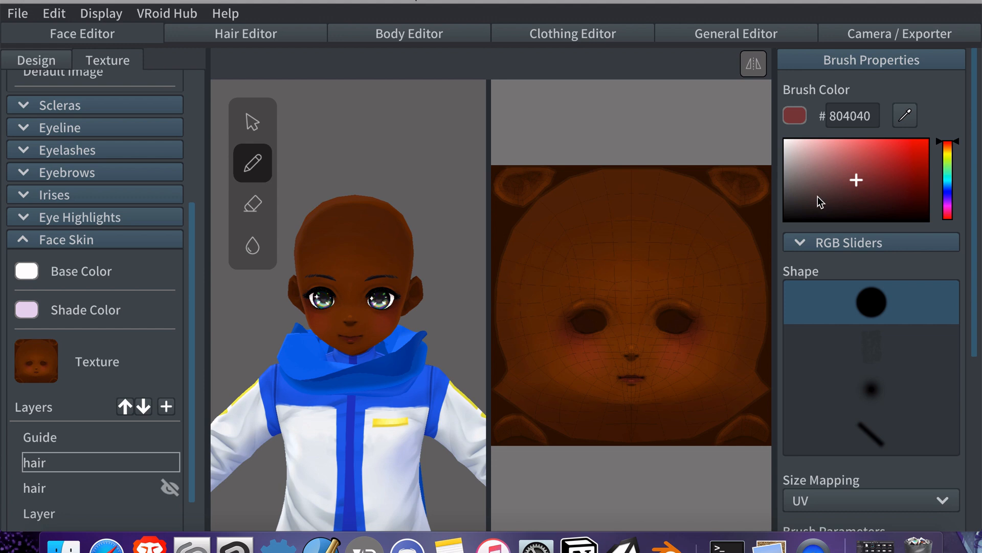
{"action": "left_click", "coordinate": [783, 221]}
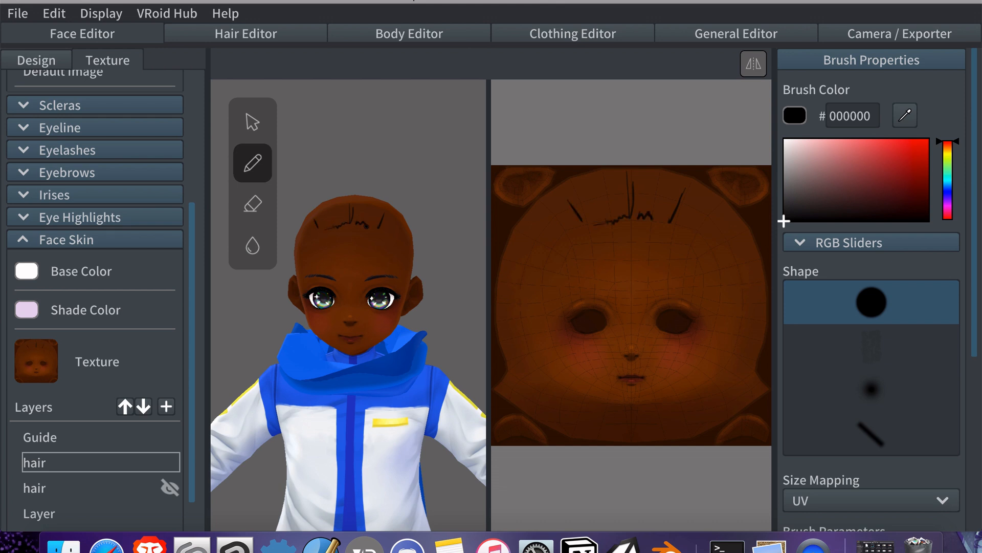
{"action": "right_click_drag", "start_coordinate": [430, 261], "coordinate": [409, 261]}
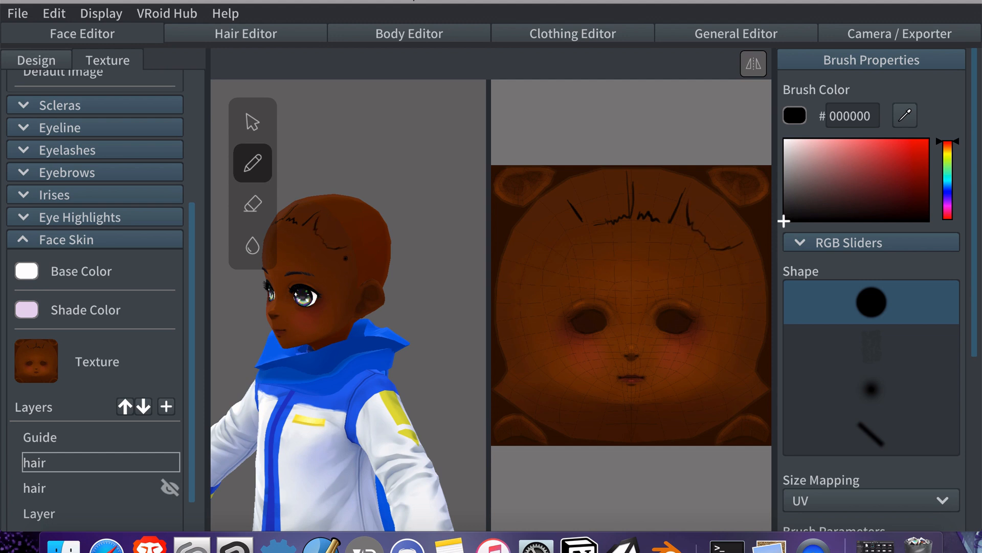
{"action": "right_click_drag", "start_coordinate": [364, 276], "coordinate": [435, 274]}
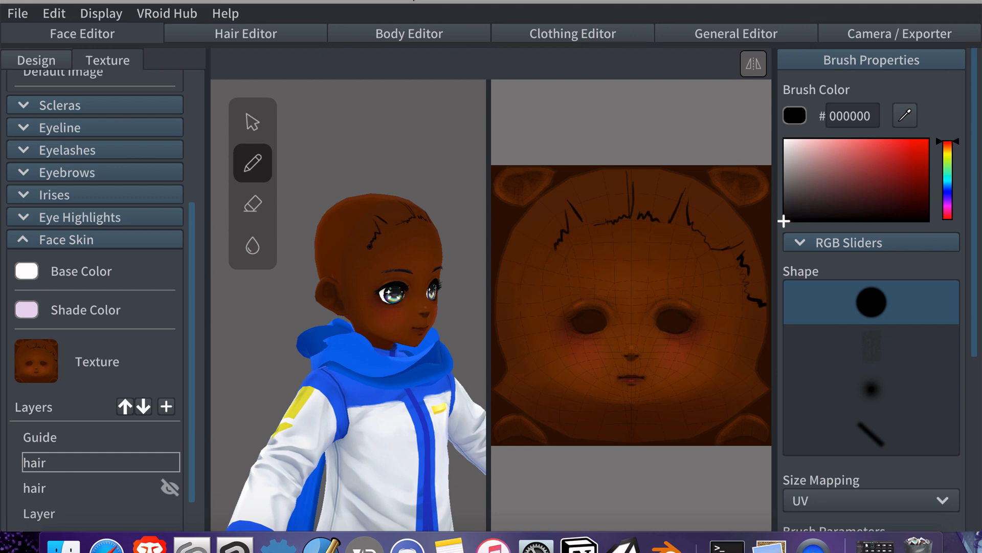
{"action": "right_click_drag", "start_coordinate": [339, 257], "coordinate": [389, 117]}
On the body texture's visible hair layer, paint black hair strokes on the side and back of the head.
{"action": "left_click", "coordinate": [387, 32]}
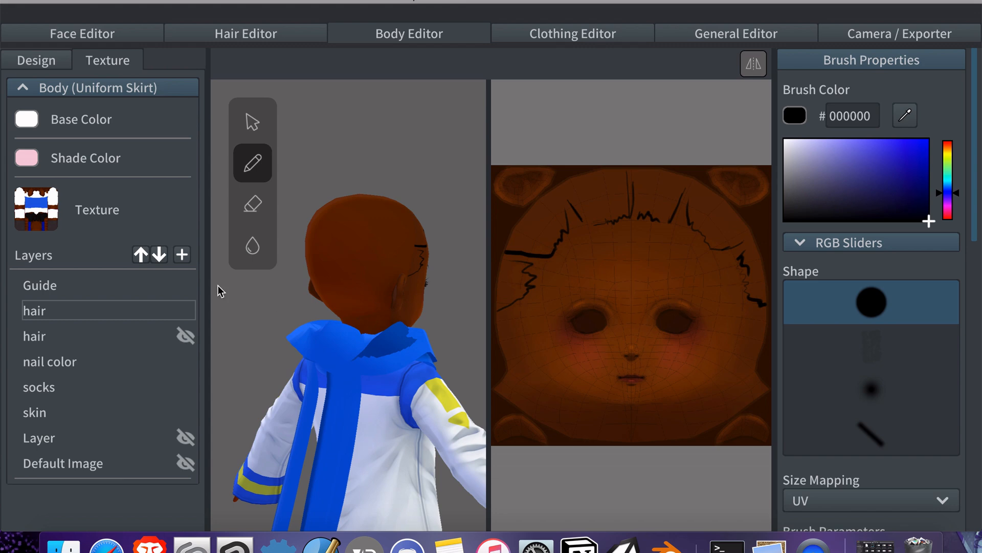
{"action": "scroll", "coordinate": [651, 440], "scroll_direction": "down", "scroll_amount": 5}
{"action": "scroll", "coordinate": [652, 440], "scroll_direction": "up", "scroll_amount": 10}
{"action": "middle_click_drag", "start_coordinate": [652, 440], "coordinate": [635, 179]}
{"action": "mouse_move", "coordinate": [419, 210]}
{"action": "right_mouse_down"}
{"action": "mouse_move", "coordinate": [412, 223]}
{"action": "mouse_move", "coordinate": [395, 214]}
{"action": "mouse_move", "coordinate": [391, 236]}
{"action": "right_mouse_up"}
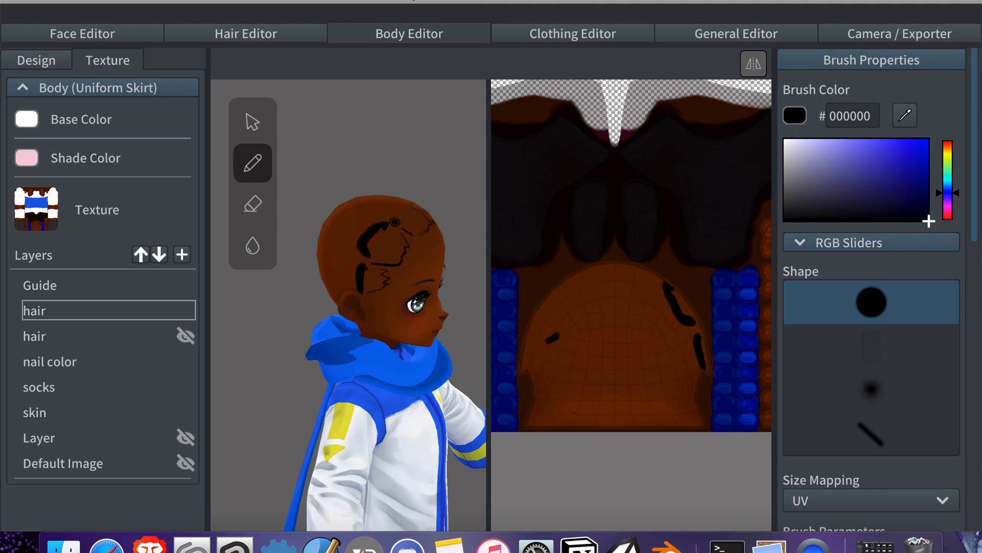
{"action": "right_click_drag", "start_coordinate": [424, 294], "coordinate": [387, 316]}
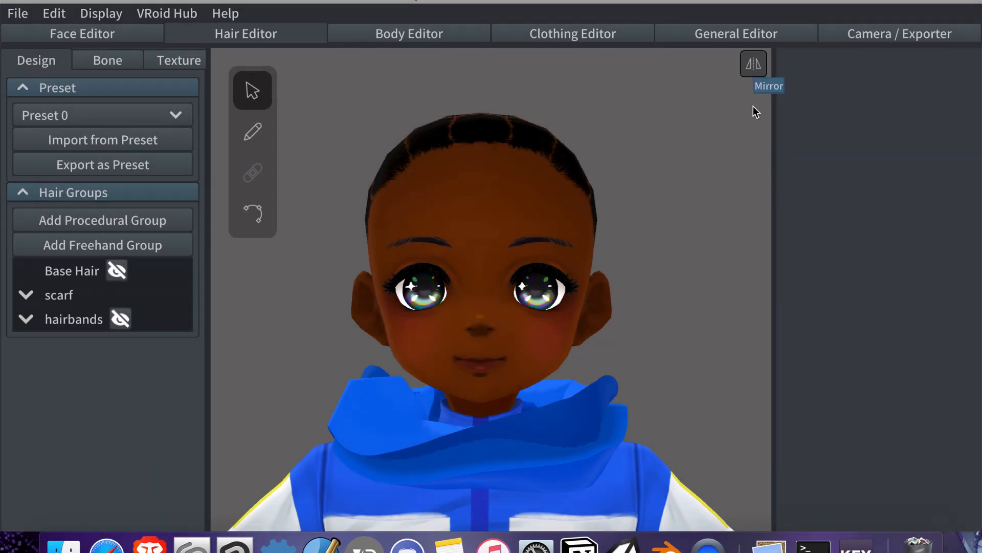
Add a procedural hair group and assign it the blue material.
{"action": "right_click_drag", "start_coordinate": [604, 156], "coordinate": [614, 163]}
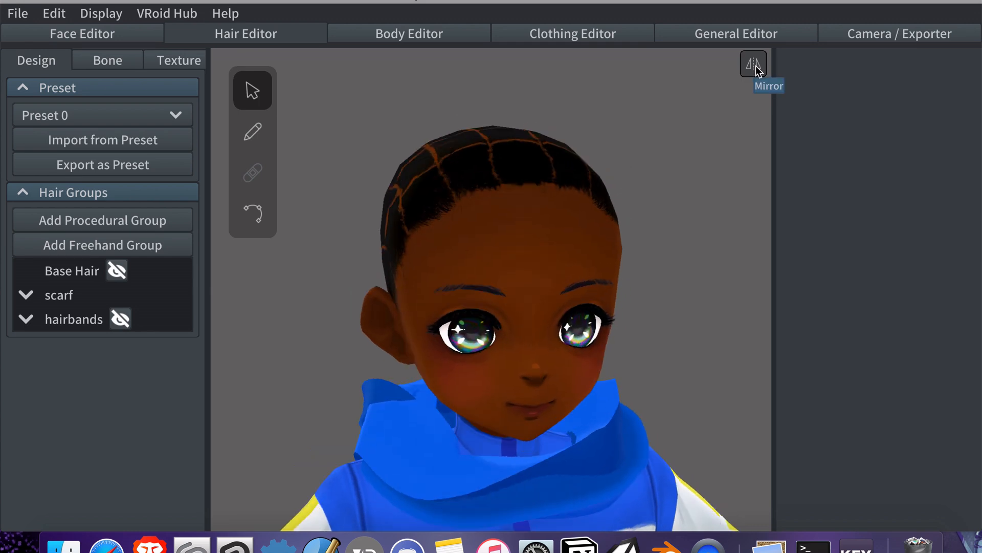
{"action": "mouse_move", "coordinate": [682, 149]}
{"action": "right_mouse_down"}
{"action": "mouse_move", "coordinate": [651, 170]}
{"action": "mouse_move", "coordinate": [732, 168]}
{"action": "mouse_move", "coordinate": [715, 155]}
{"action": "mouse_move", "coordinate": [724, 151]}
{"action": "mouse_move", "coordinate": [689, 149]}
{"action": "right_mouse_up"}
{"action": "mouse_move", "coordinate": [300, 155]}
{"action": "right_mouse_down"}
{"action": "mouse_move", "coordinate": [312, 159]}
{"action": "mouse_move", "coordinate": [314, 133]}
{"action": "mouse_move", "coordinate": [324, 140]}
{"action": "right_mouse_up"}
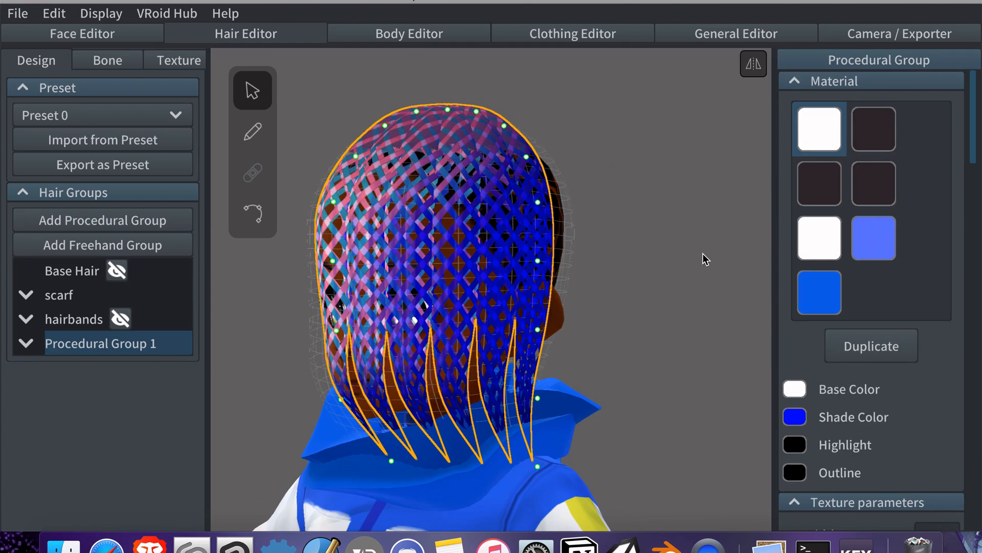
{"action": "left_click", "coordinate": [821, 294]}
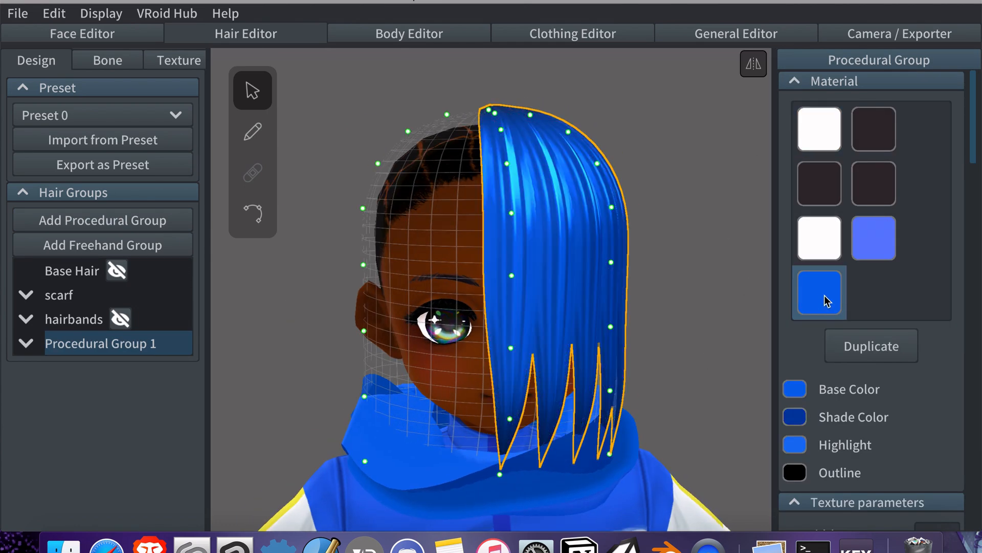
Recolour the blue hair material with a near-black brown base, black shade and dark grey highlight.
{"action": "left_click", "coordinate": [796, 393]}
{"action": "left_click_drag", "start_coordinate": [645, 308], "coordinate": [764, 348]}
{"action": "left_click", "coordinate": [793, 418]}
{"action": "left_click_drag", "start_coordinate": [668, 355], "coordinate": [655, 390]}
{"action": "left_click", "coordinate": [796, 394]}
{"action": "left_click", "coordinate": [759, 278]}
{"action": "left_click_drag", "start_coordinate": [737, 341], "coordinate": [644, 343]}
{"action": "left_click", "coordinate": [794, 445]}
{"action": "left_click", "coordinate": [795, 444]}
{"action": "left_click_drag", "start_coordinate": [595, 378], "coordinate": [579, 393]}
{"action": "left_click", "coordinate": [811, 349]}
Set the procedural group's twist amplitude to 5.000, thickness scale to 3.000 and smoothness to 20.
{"action": "mouse_move", "coordinate": [750, 312]}
{"action": "right_mouse_down"}
{"action": "mouse_move", "coordinate": [670, 304]}
{"action": "mouse_move", "coordinate": [737, 302]}
{"action": "right_mouse_up"}
{"action": "left_click_drag", "start_coordinate": [974, 162], "coordinate": [975, 355]}
{"action": "left_click_drag", "start_coordinate": [857, 259], "coordinate": [853, 261]}
{"action": "left_click_drag", "start_coordinate": [973, 309], "coordinate": [974, 209]}
{"action": "left_click", "coordinate": [891, 414]}
{"action": "left_click_drag", "start_coordinate": [885, 364], "coordinate": [962, 363]}
{"action": "mouse_move", "coordinate": [892, 415]}
{"action": "left_mouse_down"}
{"action": "mouse_move", "coordinate": [940, 416]}
{"action": "mouse_move", "coordinate": [847, 415]}
{"action": "mouse_move", "coordinate": [882, 416]}
{"action": "left_mouse_up"}
{"action": "mouse_move", "coordinate": [837, 466]}
{"action": "left_mouse_down"}
{"action": "mouse_move", "coordinate": [812, 468]}
{"action": "mouse_move", "coordinate": [858, 466]}
{"action": "mouse_move", "coordinate": [855, 478]}
{"action": "mouse_move", "coordinate": [844, 473]}
{"action": "left_mouse_up"}
{"action": "left_click_drag", "start_coordinate": [864, 315], "coordinate": [966, 326]}
{"action": "mouse_move", "coordinate": [842, 466]}
{"action": "left_mouse_down"}
{"action": "mouse_move", "coordinate": [945, 467]}
{"action": "mouse_move", "coordinate": [837, 460]}
{"action": "left_mouse_up"}
{"action": "right_click_drag", "start_coordinate": [646, 332], "coordinate": [719, 318]}
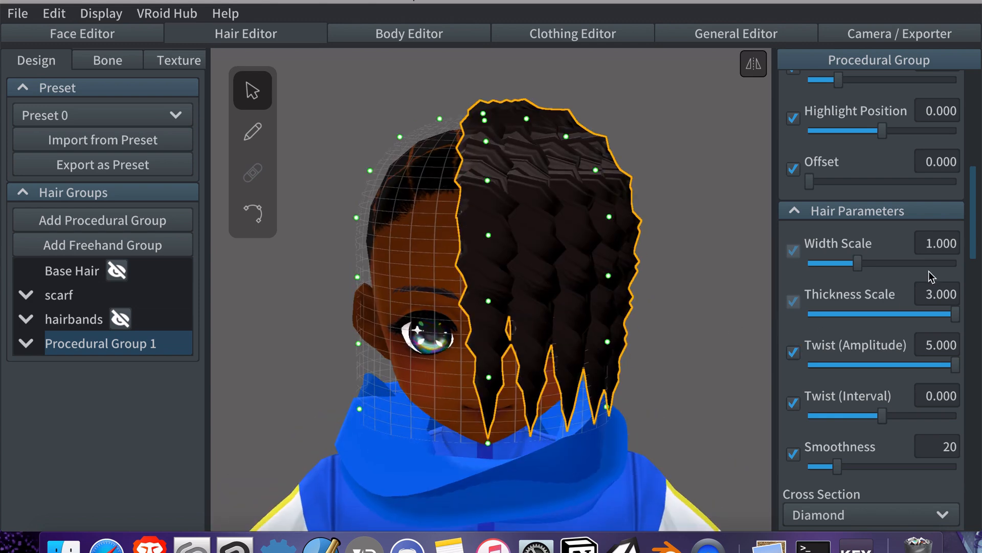
Lower the thickness scale to 2.617 and reshape the Fluffy hair curve by moving its inner points.
{"action": "scroll", "coordinate": [975, 261], "scroll_direction": "down", "scroll_amount": 4}
{"action": "mouse_move", "coordinate": [955, 211]}
{"action": "left_mouse_down"}
{"action": "mouse_move", "coordinate": [922, 211]}
{"action": "mouse_move", "coordinate": [936, 211]}
{"action": "left_mouse_up"}
{"action": "scroll", "coordinate": [937, 246], "scroll_direction": "down", "scroll_amount": 8}
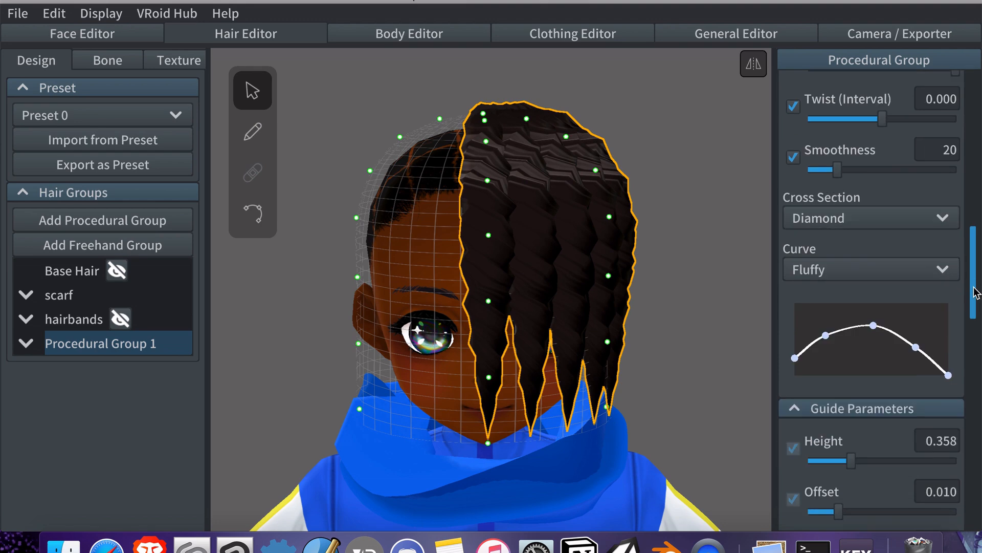
{"action": "left_click_drag", "start_coordinate": [826, 322], "coordinate": [824, 311]}
{"action": "left_click_drag", "start_coordinate": [916, 334], "coordinate": [943, 340]}
{"action": "right_click_drag", "start_coordinate": [680, 330], "coordinate": [715, 351]}
{"action": "left_click_drag", "start_coordinate": [975, 241], "coordinate": [975, 84]}
{"action": "mouse_move", "coordinate": [727, 322]}
{"action": "right_mouse_down"}
{"action": "mouse_move", "coordinate": [689, 321]}
{"action": "mouse_move", "coordinate": [726, 333]}
{"action": "right_mouse_up"}
Examine the textures and layers of the different hair materials.
{"action": "left_click", "coordinate": [178, 60]}
{"action": "left_click", "coordinate": [24, 88]}
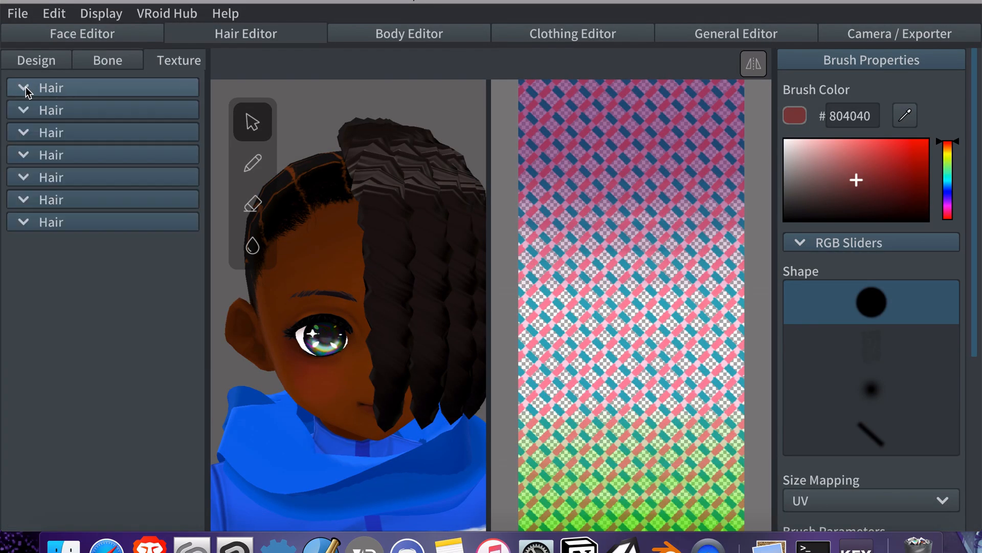
{"action": "left_click", "coordinate": [66, 222]}
{"action": "scroll", "coordinate": [193, 158], "scroll_direction": "down", "scroll_amount": 2}
{"action": "left_click", "coordinate": [106, 500]}
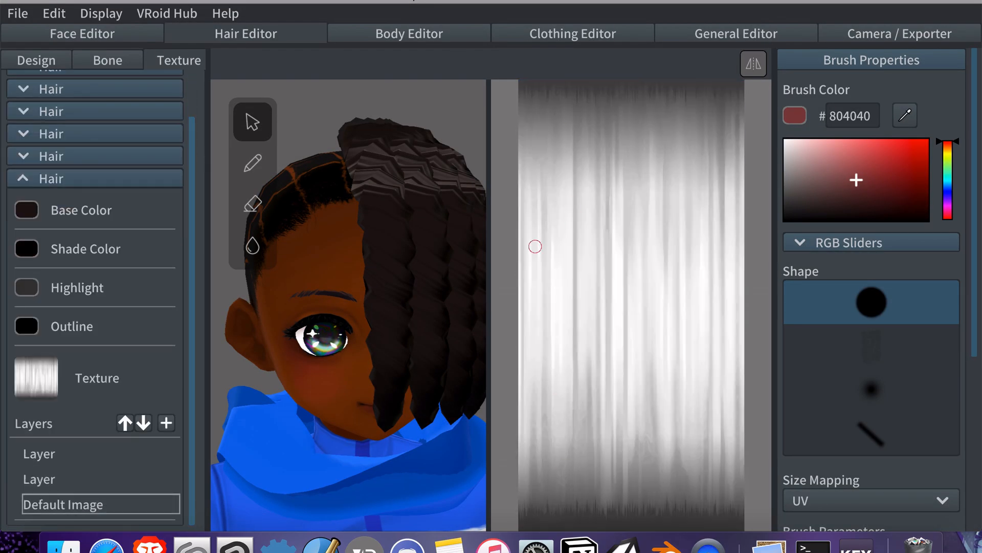
{"action": "left_click", "coordinate": [24, 179]}
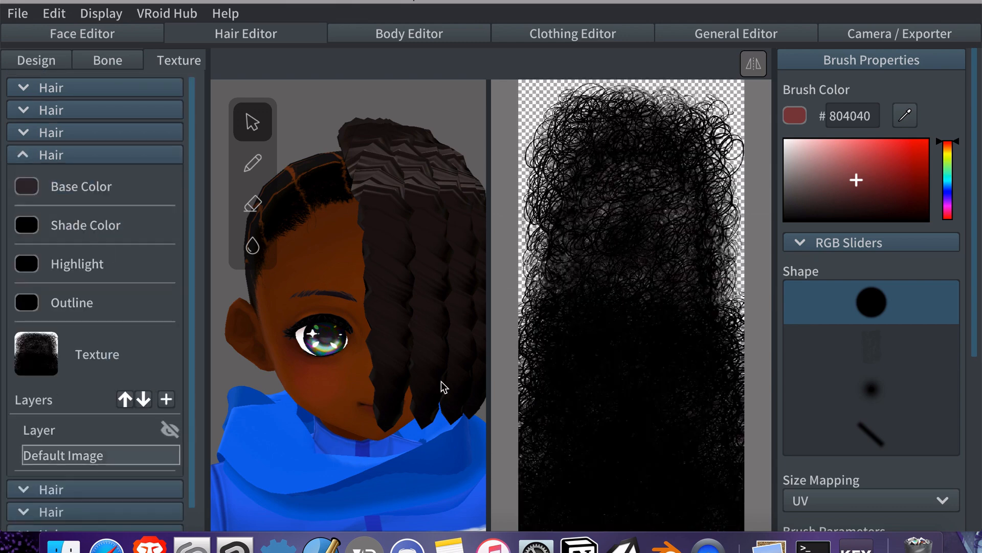
{"action": "left_click", "coordinate": [56, 134]}
{"action": "left_click", "coordinate": [55, 111]}
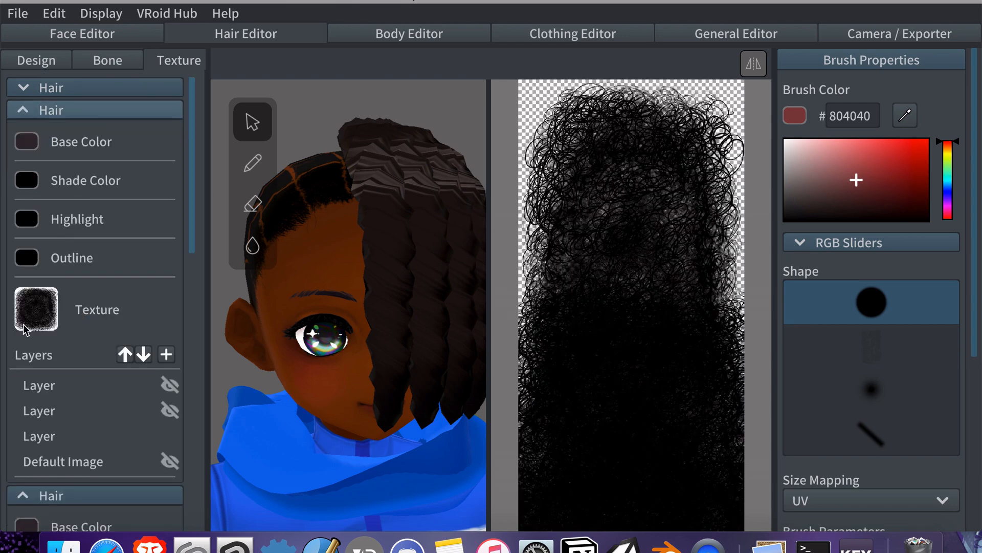
Compare the dark hair materials on the procedural group and assign the third one, with the curly texture.
{"action": "left_click", "coordinate": [35, 61]}
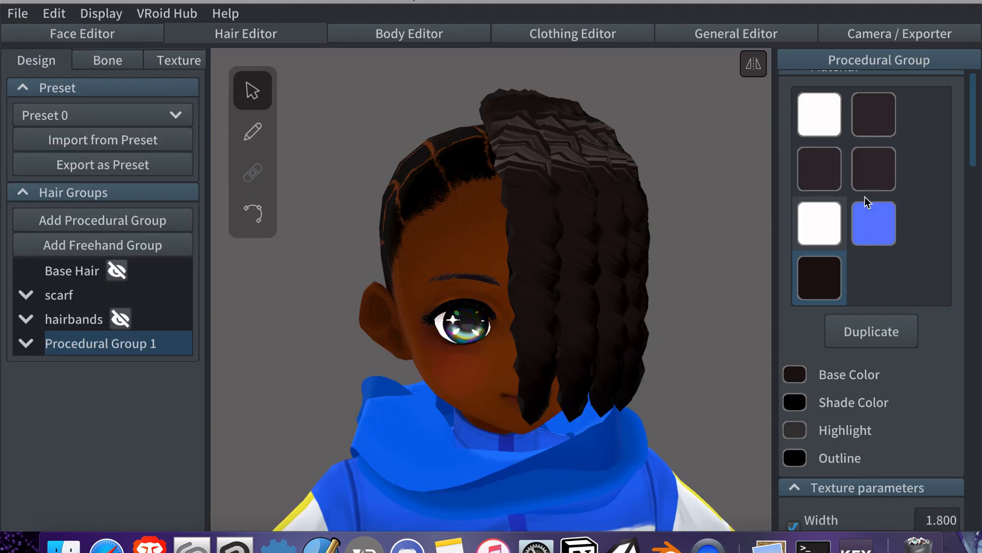
{"action": "right_click_drag", "start_coordinate": [747, 204], "coordinate": [812, 167]}
{"action": "left_click", "coordinate": [811, 167]}
{"action": "right_click_drag", "start_coordinate": [757, 185], "coordinate": [731, 197]}
{"action": "left_click", "coordinate": [878, 118]}
{"action": "left_click", "coordinate": [820, 154]}
{"action": "mouse_move", "coordinate": [675, 312]}
{"action": "right_mouse_down"}
{"action": "mouse_move", "coordinate": [681, 320]}
{"action": "mouse_move", "coordinate": [650, 308]}
{"action": "mouse_move", "coordinate": [691, 321]}
{"action": "right_mouse_up"}
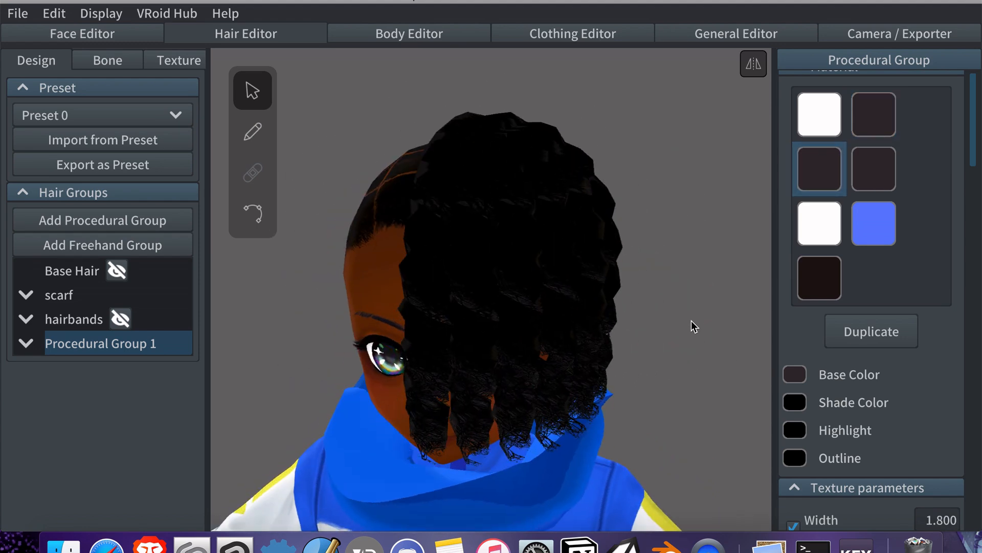
Set the procedural group's texture width to 1.074.
{"action": "scroll", "coordinate": [870, 307], "scroll_direction": "down", "scroll_amount": 8}
{"action": "scroll", "coordinate": [886, 193], "scroll_direction": "up", "scroll_amount": 5}
{"action": "scroll", "coordinate": [956, 210], "scroll_direction": "down", "scroll_amount": 2}
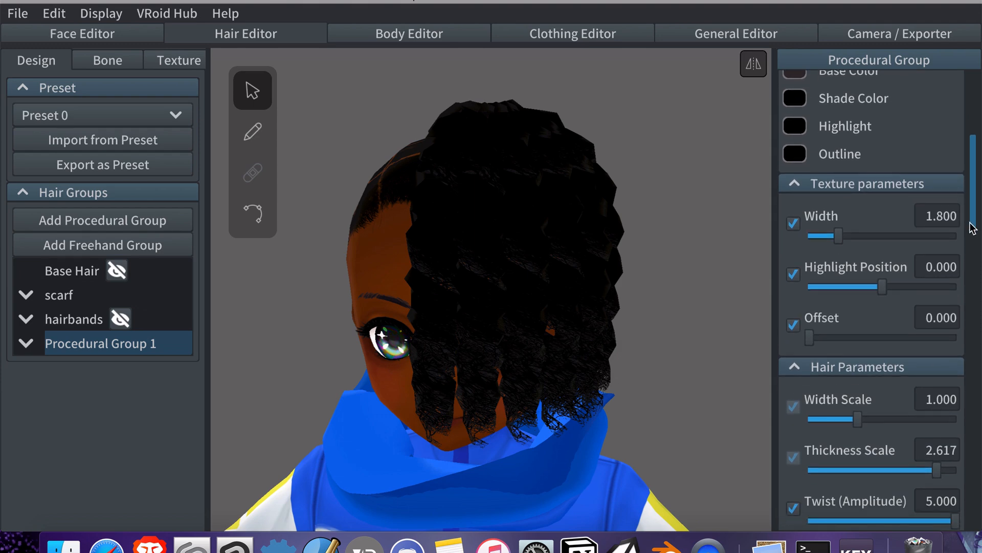
{"action": "left_click_drag", "start_coordinate": [839, 236], "coordinate": [961, 241]}
{"action": "right_click_drag", "start_coordinate": [736, 371], "coordinate": [713, 376]}
{"action": "left_click_drag", "start_coordinate": [955, 236], "coordinate": [812, 237]}
{"action": "right_click_drag", "start_coordinate": [708, 293], "coordinate": [738, 320]}
Set the procedural group's texture offset to 1.000.
{"action": "left_click_drag", "start_coordinate": [809, 337], "coordinate": [957, 337]}
{"action": "mouse_move", "coordinate": [705, 328]}
{"action": "right_mouse_down"}
{"action": "mouse_move", "coordinate": [720, 342]}
{"action": "mouse_move", "coordinate": [703, 323]}
{"action": "mouse_move", "coordinate": [718, 325]}
{"action": "right_mouse_up"}
{"action": "left_click_drag", "start_coordinate": [953, 336], "coordinate": [820, 328]}
{"action": "right_click_drag", "start_coordinate": [739, 330], "coordinate": [688, 339]}
{"action": "left_click_drag", "start_coordinate": [826, 337], "coordinate": [958, 335]}
Set the third material's base colour to pink FFB9E9 and its shade colour to grey.
{"action": "scroll", "coordinate": [973, 164], "scroll_direction": "up", "scroll_amount": 3}
{"action": "left_click", "coordinate": [795, 138]}
{"action": "left_click", "coordinate": [631, 176]}
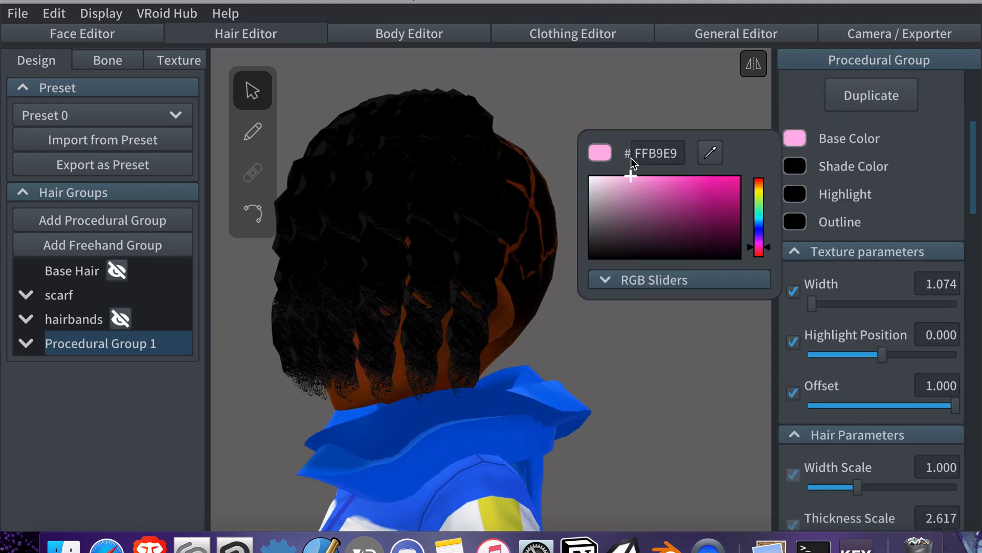
{"action": "left_click", "coordinate": [795, 165]}
{"action": "left_click_drag", "start_coordinate": [651, 239], "coordinate": [594, 237]}
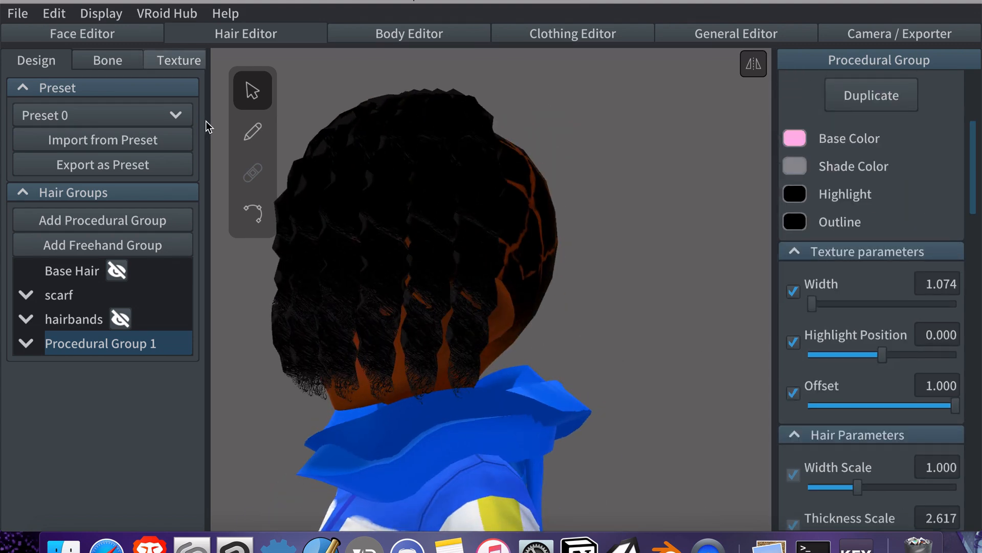
Open the fourth hair material's curly texture and lock the transparency of its Default Image layer.
{"action": "left_click", "coordinate": [178, 60]}
{"action": "left_click", "coordinate": [94, 281]}
{"action": "left_click", "coordinate": [36, 87]}
{"action": "left_click", "coordinate": [36, 154]}
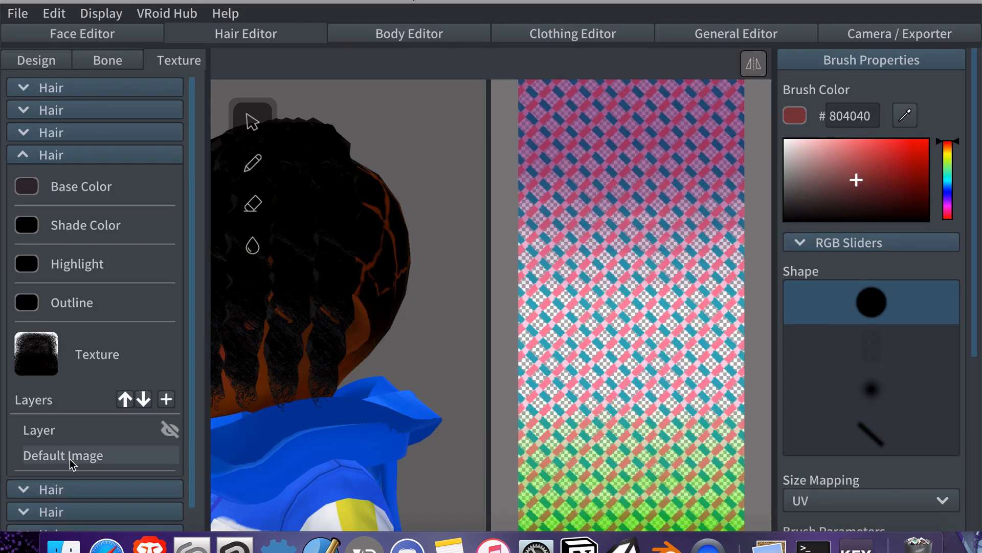
{"action": "left_click", "coordinate": [42, 358]}
{"action": "right_click", "coordinate": [147, 455]}
{"action": "left_click", "coordinate": [202, 351]}
Paint over the curly Default Image texture in white with the round brush at width 100.
{"action": "left_click_drag", "start_coordinate": [822, 167], "coordinate": [785, 140]}
{"action": "scroll", "coordinate": [870, 230], "scroll_direction": "down", "scroll_amount": 5}
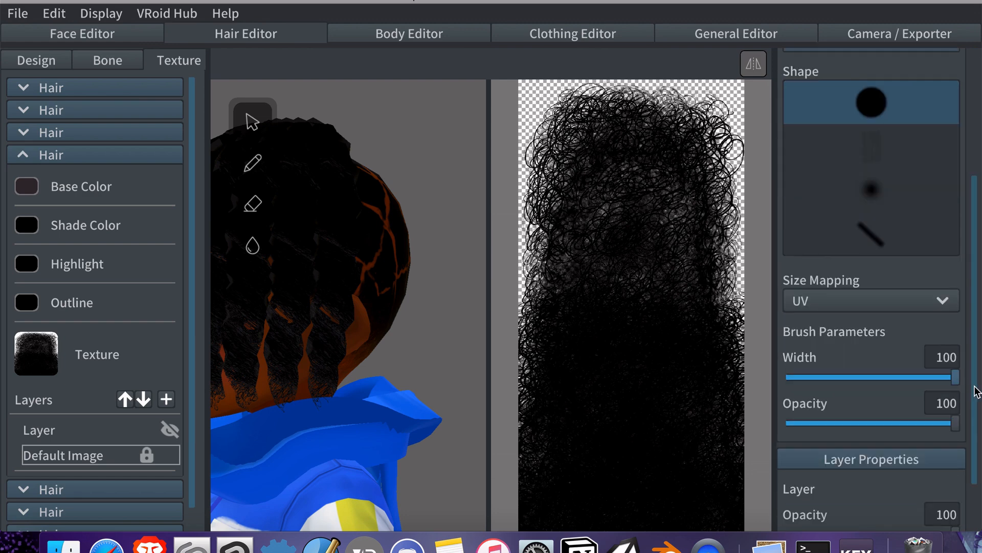
{"action": "mouse_move", "coordinate": [665, 156]}
{"action": "left_mouse_down"}
{"action": "mouse_move", "coordinate": [669, 115]}
{"action": "mouse_move", "coordinate": [638, 138]}
{"action": "mouse_move", "coordinate": [653, 250]}
{"action": "mouse_move", "coordinate": [728, 405]}
{"action": "mouse_move", "coordinate": [731, 440]}
{"action": "mouse_move", "coordinate": [705, 343]}
{"action": "mouse_move", "coordinate": [618, 279]}
{"action": "mouse_move", "coordinate": [576, 408]}
{"action": "mouse_move", "coordinate": [568, 474]}
{"action": "mouse_move", "coordinate": [763, 522]}
{"action": "left_mouse_up"}
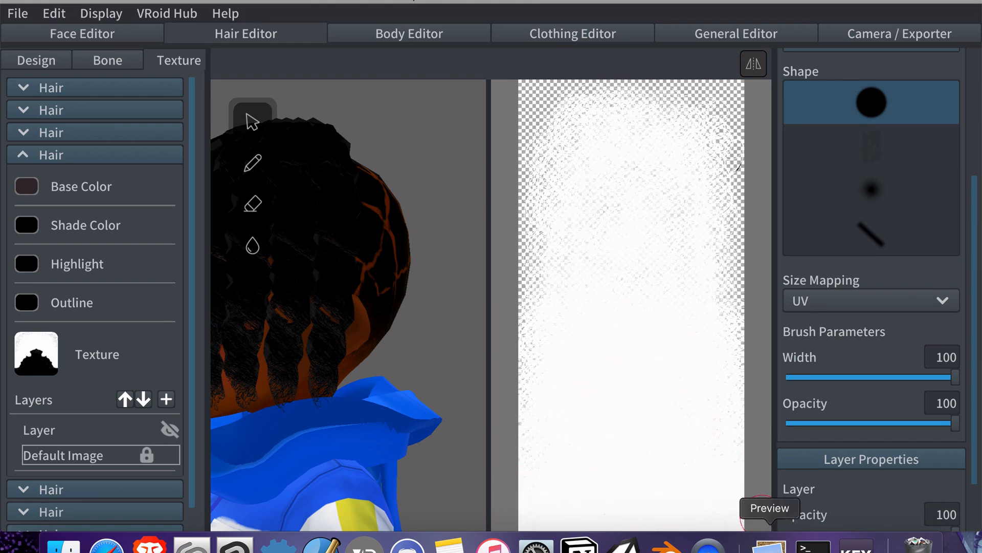
Assign the repainted fourth hair material to the procedural group.
{"action": "left_click", "coordinate": [124, 35]}
{"action": "left_click", "coordinate": [187, 35]}
{"action": "left_click_drag", "start_coordinate": [974, 158], "coordinate": [970, 106]}
{"action": "left_click", "coordinate": [874, 127]}
{"action": "left_click", "coordinate": [873, 178]}
{"action": "right_click_drag", "start_coordinate": [460, 291], "coordinate": [697, 305]}
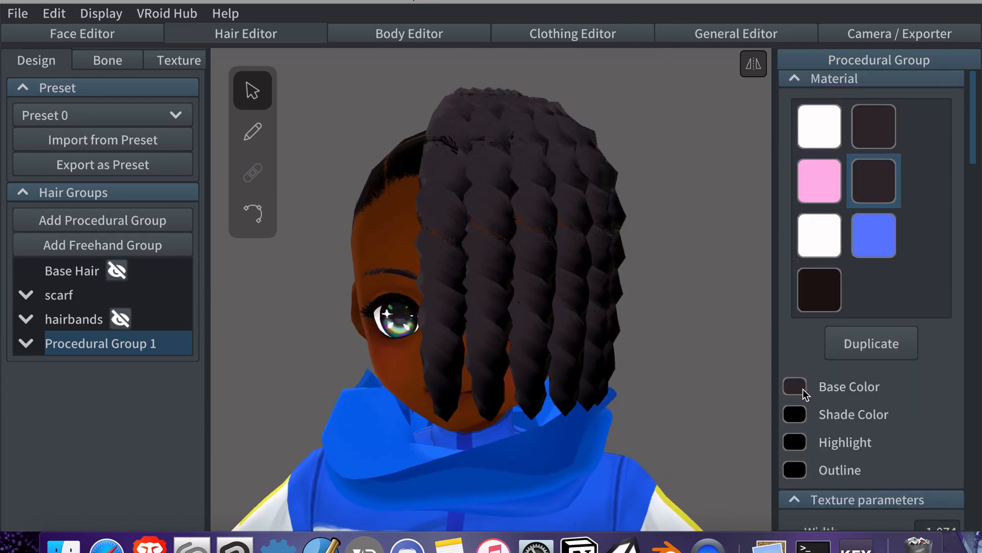
Set the fourth material's base colour to pale pink DCBCD2, shade to green 638F83 and highlight to light purple.
{"action": "left_click", "coordinate": [795, 386]}
{"action": "left_click", "coordinate": [612, 282]}
{"action": "left_click", "coordinate": [795, 414]}
{"action": "left_click", "coordinate": [630, 339]}
{"action": "left_click", "coordinate": [759, 336]}
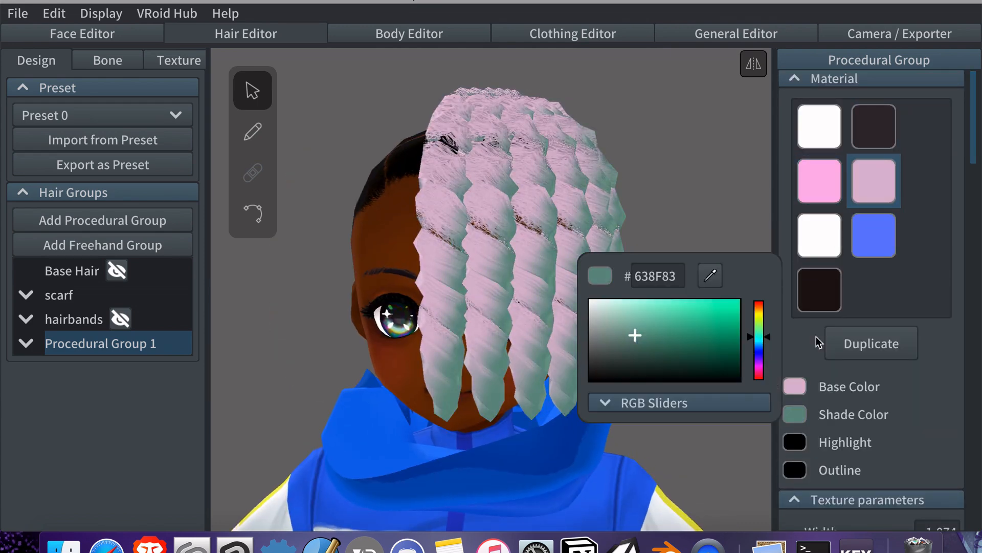
{"action": "left_click", "coordinate": [794, 442]}
{"action": "left_click", "coordinate": [654, 324]}
{"action": "left_click", "coordinate": [563, 207]}
Set the procedural group's texture width to 5.000.
{"action": "right_click_drag", "start_coordinate": [562, 207], "coordinate": [716, 284]}
{"action": "left_click_drag", "start_coordinate": [974, 152], "coordinate": [974, 202]}
{"action": "right_click_drag", "start_coordinate": [688, 268], "coordinate": [729, 282]}
{"action": "left_click_drag", "start_coordinate": [973, 202], "coordinate": [974, 233]}
{"action": "mouse_move", "coordinate": [858, 348]}
{"action": "left_mouse_down"}
{"action": "mouse_move", "coordinate": [943, 348]}
{"action": "mouse_move", "coordinate": [848, 352]}
{"action": "mouse_move", "coordinate": [877, 353]}
{"action": "mouse_move", "coordinate": [857, 348]}
{"action": "left_mouse_up"}
{"action": "scroll", "coordinate": [922, 349], "scroll_direction": "down", "scroll_amount": 3}
{"action": "left_click_drag", "start_coordinate": [937, 257], "coordinate": [971, 197]}
{"action": "left_click_drag", "start_coordinate": [813, 190], "coordinate": [971, 220]}
{"action": "right_click_drag", "start_coordinate": [640, 304], "coordinate": [714, 328]}
Set the texture's highlight position to 1.200 and its offset to 0.428.
{"action": "left_click_drag", "start_coordinate": [954, 292], "coordinate": [805, 293]}
{"action": "right_click_drag", "start_coordinate": [762, 293], "coordinate": [735, 296]}
{"action": "left_click_drag", "start_coordinate": [810, 291], "coordinate": [917, 291]}
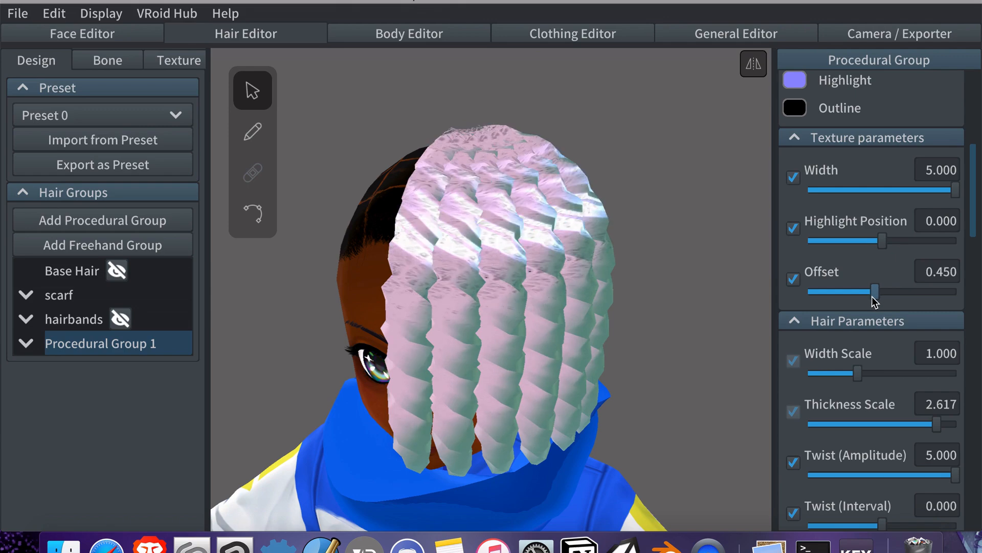
{"action": "left_click_drag", "start_coordinate": [926, 296], "coordinate": [929, 292]}
{"action": "left_click_drag", "start_coordinate": [882, 240], "coordinate": [934, 244]}
{"action": "left_click_drag", "start_coordinate": [929, 292], "coordinate": [890, 292]}
{"action": "right_click_drag", "start_coordinate": [778, 277], "coordinate": [728, 268]}
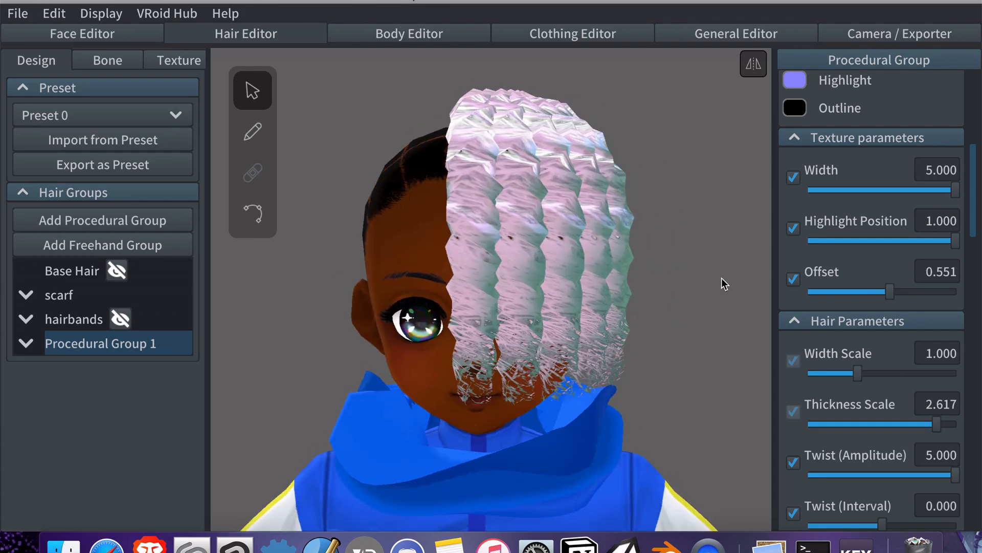
{"action": "mouse_move", "coordinate": [954, 241]}
{"action": "left_mouse_down"}
{"action": "mouse_move", "coordinate": [844, 248]}
{"action": "mouse_move", "coordinate": [904, 243]}
{"action": "left_mouse_up"}
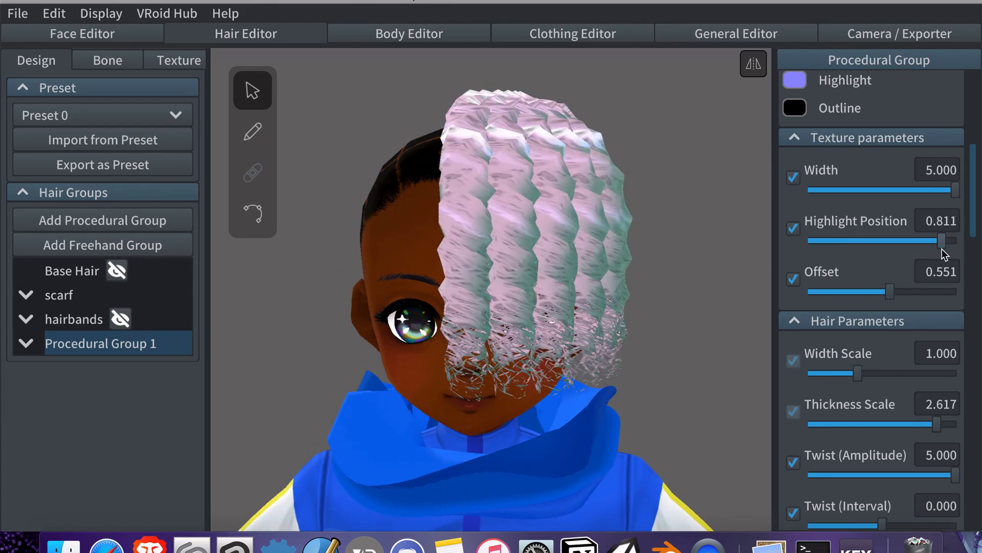
{"action": "type", "text": "2"}
{"action": "mouse_move", "coordinate": [731, 276]}
{"action": "right_mouse_down"}
{"action": "mouse_move", "coordinate": [733, 290]}
{"action": "mouse_move", "coordinate": [730, 267]}
{"action": "right_mouse_up"}
{"action": "mouse_move", "coordinate": [890, 292]}
{"action": "left_mouse_down"}
{"action": "mouse_move", "coordinate": [825, 297]}
{"action": "mouse_move", "coordinate": [877, 302]}
{"action": "mouse_move", "coordinate": [872, 293]}
{"action": "left_mouse_up"}
{"action": "right_click_drag", "start_coordinate": [754, 290], "coordinate": [741, 296]}
Change the hair material's base colour to pale blue and its shade colour to a saturated magenta-red.
{"action": "left_click_drag", "start_coordinate": [975, 200], "coordinate": [975, 165]}
{"action": "left_click", "coordinate": [794, 195]}
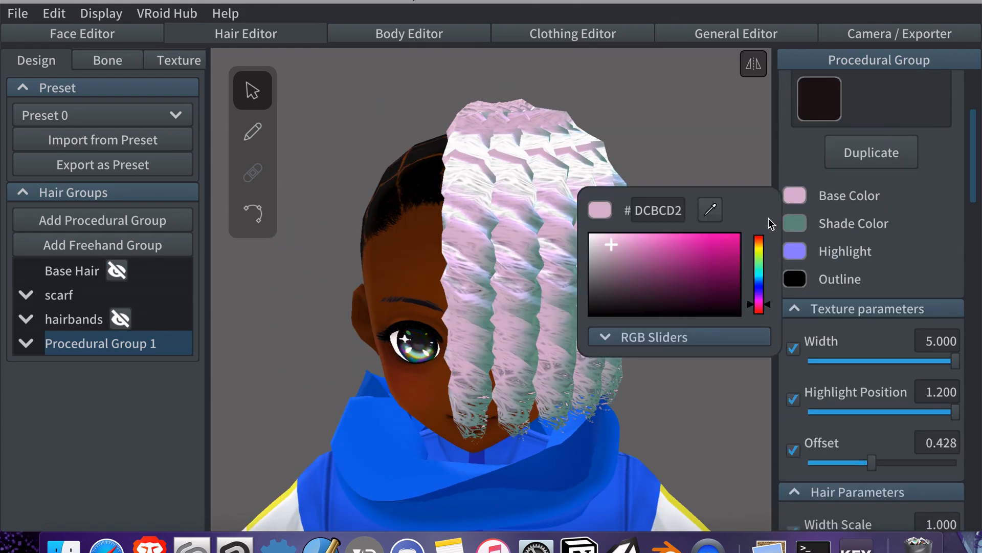
{"action": "left_click", "coordinate": [758, 277]}
{"action": "left_click", "coordinate": [800, 225]}
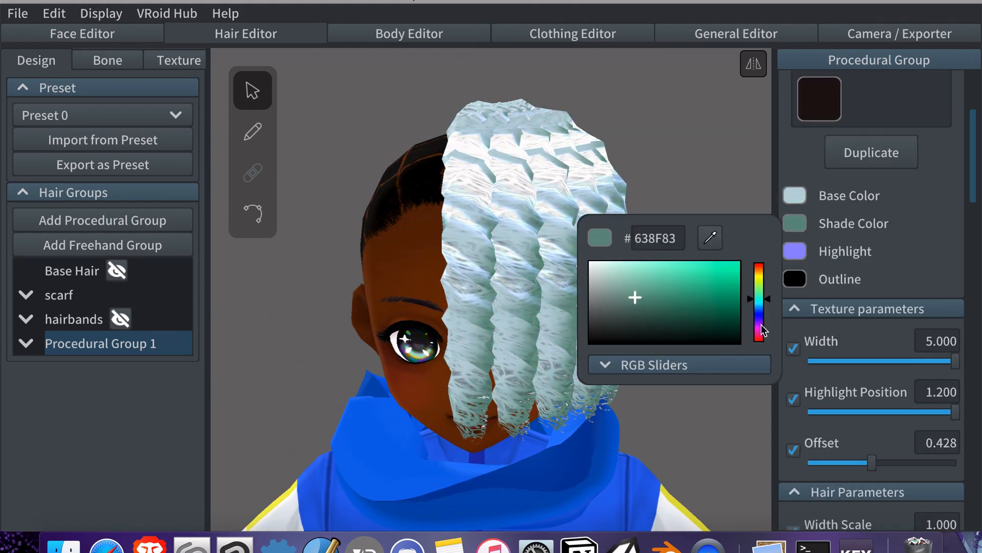
{"action": "left_click", "coordinate": [760, 337]}
{"action": "left_click", "coordinate": [713, 307]}
Change the hair material's base colour to a stronger sky blue.
{"action": "left_click", "coordinate": [800, 196]}
{"action": "left_click", "coordinate": [801, 196]}
{"action": "left_click", "coordinate": [689, 251]}
{"action": "left_click", "coordinate": [827, 159]}
{"action": "mouse_move", "coordinate": [716, 252]}
{"action": "right_mouse_down"}
{"action": "mouse_move", "coordinate": [686, 259]}
{"action": "mouse_move", "coordinate": [722, 260]}
{"action": "mouse_move", "coordinate": [711, 250]}
{"action": "right_mouse_up"}
Set the hair material's highlight to dark indigo and its shade colour to purple 731567.
{"action": "left_click", "coordinate": [795, 251]}
{"action": "left_click", "coordinate": [651, 332]}
{"action": "left_click", "coordinate": [825, 255]}
{"action": "left_click", "coordinate": [794, 224]}
{"action": "left_click", "coordinate": [759, 277]}
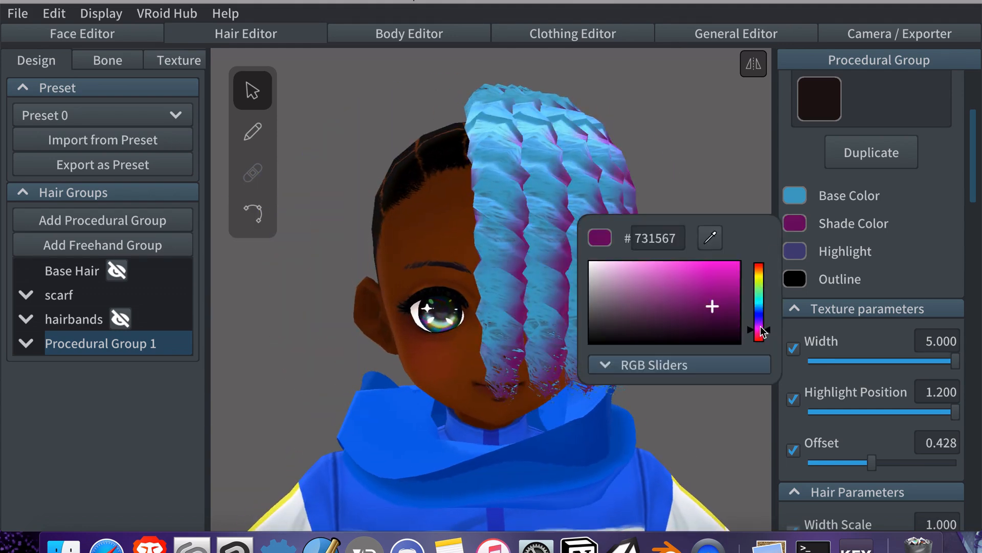
Set the procedural group's Hairline value to 0.315.
{"action": "left_click", "coordinate": [899, 240]}
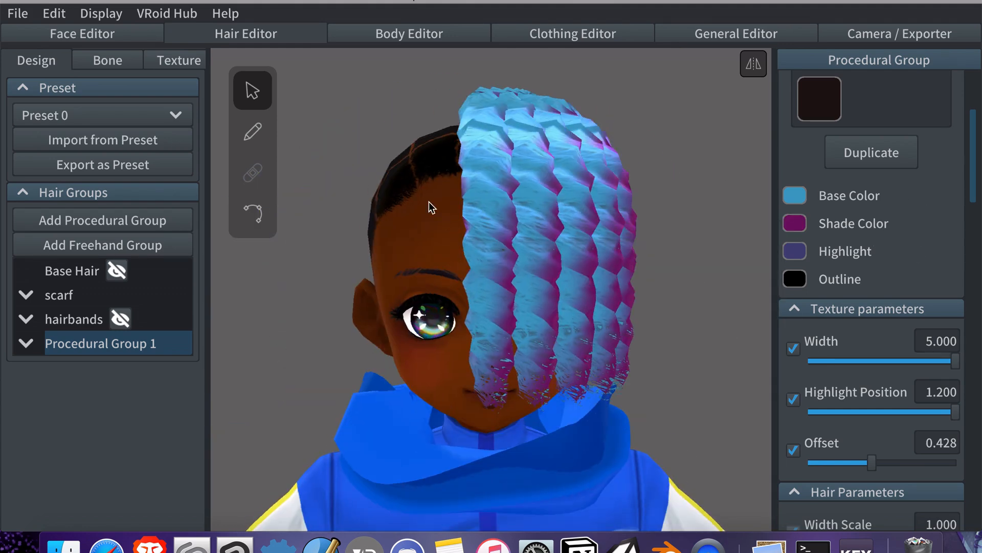
{"action": "left_click", "coordinate": [256, 212]}
{"action": "right_click_drag", "start_coordinate": [409, 246], "coordinate": [552, 240]}
{"action": "left_click", "coordinate": [263, 101]}
{"action": "right_click_drag", "start_coordinate": [317, 231], "coordinate": [463, 143]}
{"action": "scroll", "coordinate": [933, 388], "scroll_direction": "down", "scroll_amount": 15}
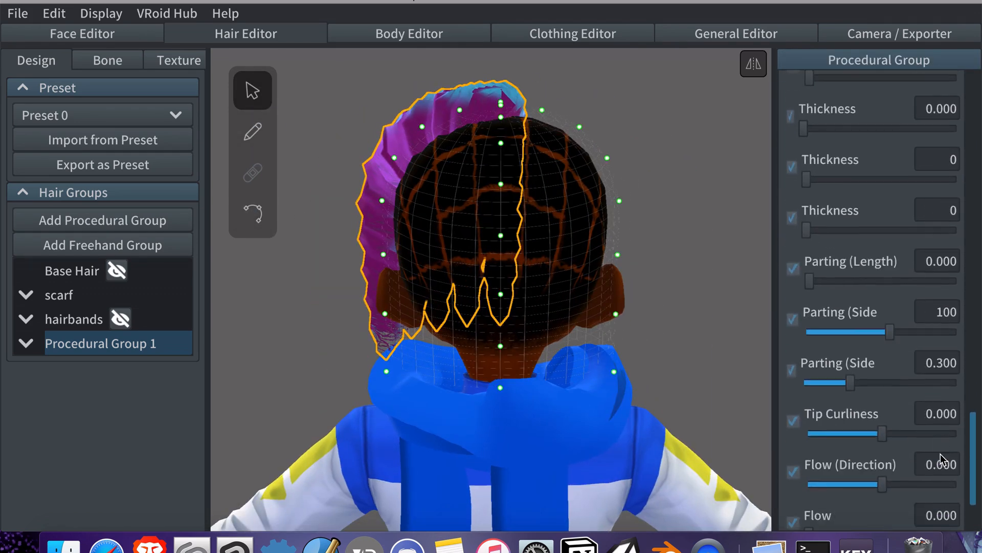
{"action": "scroll", "coordinate": [949, 460], "scroll_direction": "up", "scroll_amount": 6}
{"action": "right_click_drag", "start_coordinate": [688, 256], "coordinate": [737, 266]}
{"action": "scroll", "coordinate": [860, 271], "scroll_direction": "up", "scroll_amount": 5}
{"action": "left_click_drag", "start_coordinate": [810, 271], "coordinate": [862, 278]}
{"action": "right_click_drag", "start_coordinate": [726, 255], "coordinate": [445, 161]}
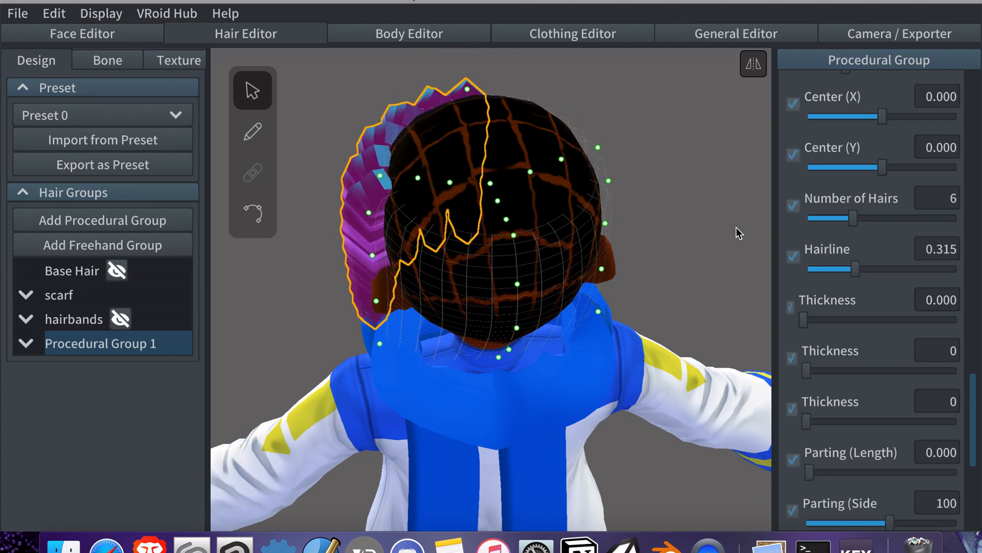
Set the procedural group's Hairline to 0.218, Parting (Length) to 0.277 and its first side parting value to 177.
{"action": "right_click_drag", "start_coordinate": [672, 254], "coordinate": [717, 295]}
{"action": "scroll", "coordinate": [489, 173], "scroll_direction": "up", "scroll_amount": 2}
{"action": "scroll", "coordinate": [975, 402], "scroll_direction": "down", "scroll_amount": 5}
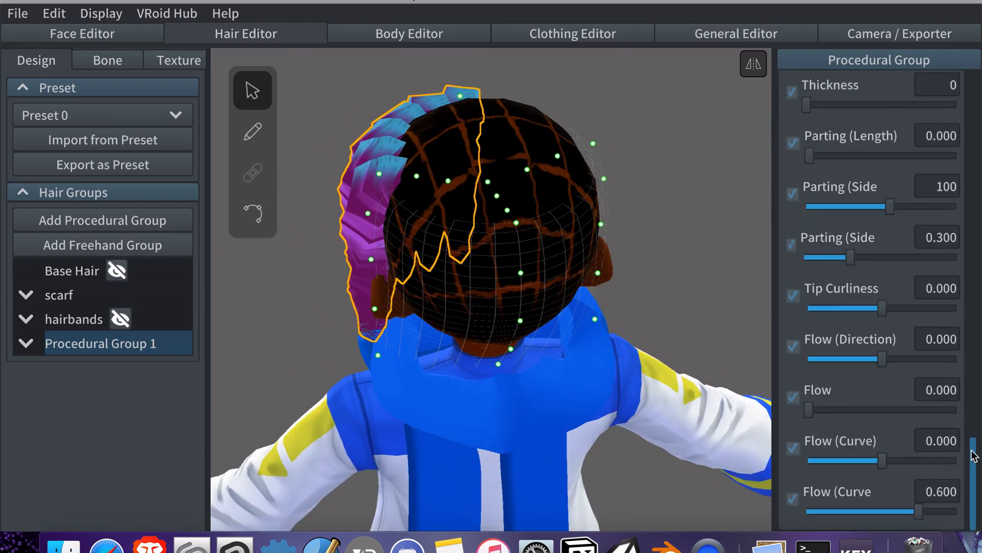
{"action": "scroll", "coordinate": [864, 321], "scroll_direction": "up", "scroll_amount": 4}
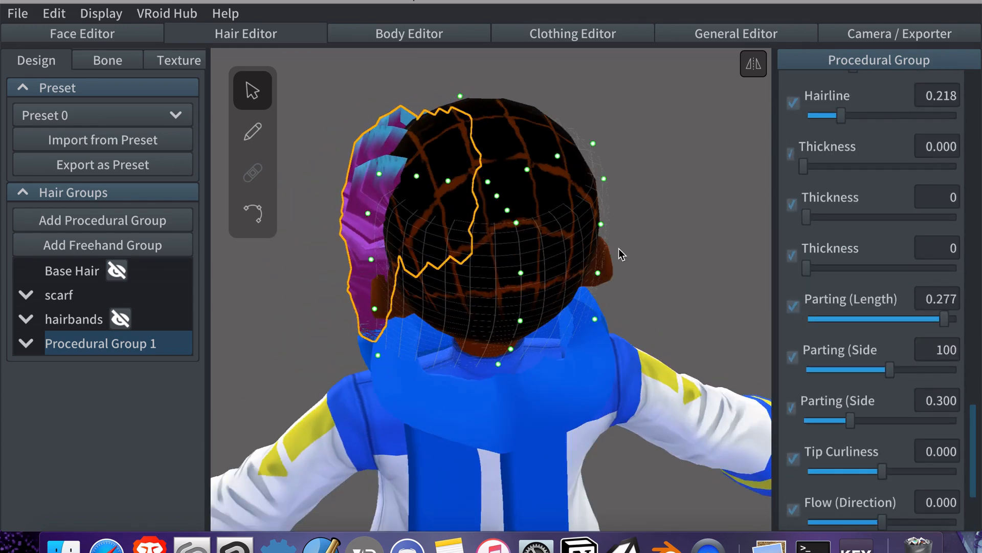
{"action": "right_click_drag", "start_coordinate": [619, 255], "coordinate": [673, 246]}
{"action": "left_click_drag", "start_coordinate": [891, 370], "coordinate": [955, 369]}
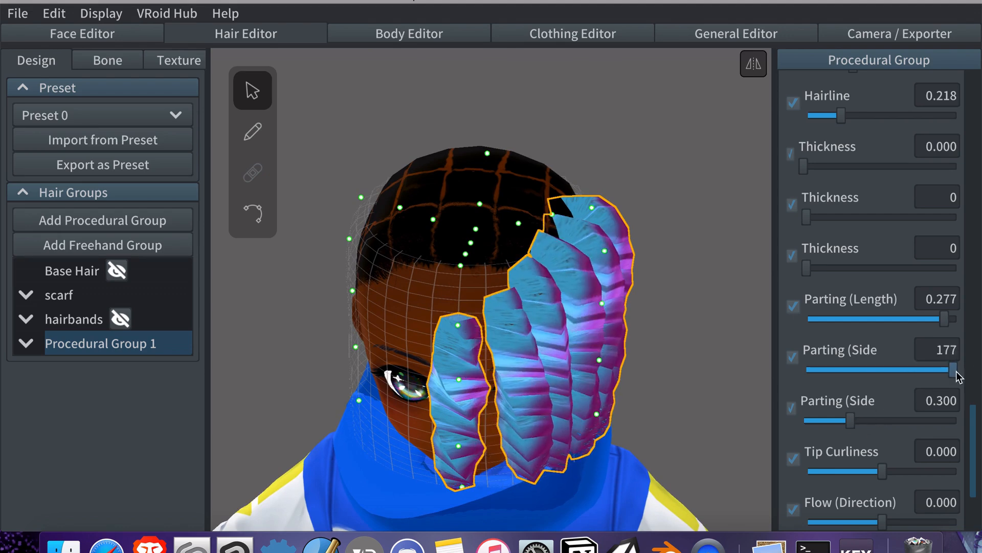
Lower the second side parting value and set Center (X) to -0.220 and Center (Y) to -0.007.
{"action": "left_click_drag", "start_coordinate": [910, 426], "coordinate": [801, 430]}
{"action": "scroll", "coordinate": [977, 427], "scroll_direction": "up", "scroll_amount": 6}
{"action": "left_click_drag", "start_coordinate": [882, 307], "coordinate": [868, 320]}
{"action": "mouse_move", "coordinate": [882, 357]}
{"action": "left_mouse_down"}
{"action": "mouse_move", "coordinate": [895, 358]}
{"action": "mouse_move", "coordinate": [882, 357]}
{"action": "left_mouse_up"}
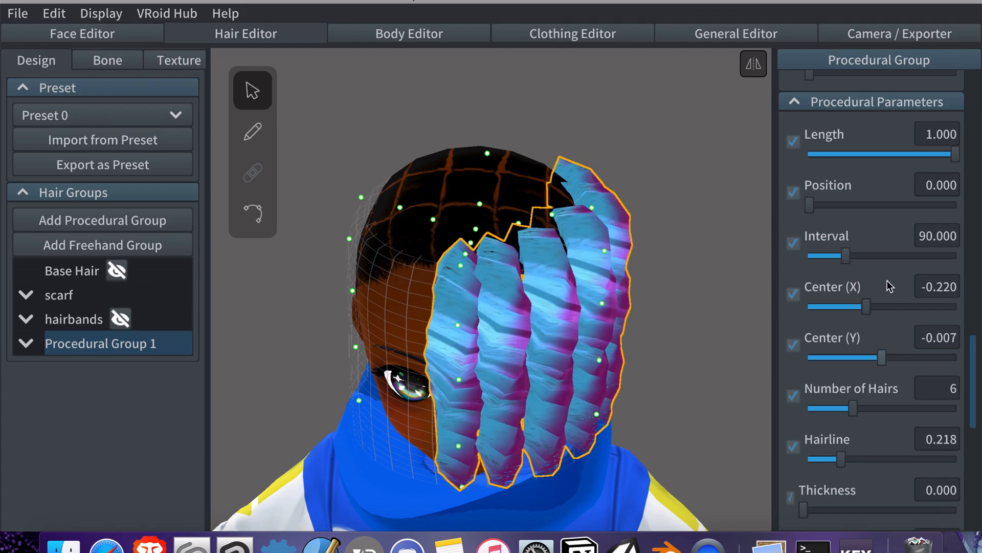
Increase the Interval and Position values to spread the procedural strands around the head.
{"action": "left_click_drag", "start_coordinate": [846, 256], "coordinate": [934, 281]}
{"action": "right_click_drag", "start_coordinate": [755, 297], "coordinate": [736, 324]}
{"action": "left_click_drag", "start_coordinate": [810, 204], "coordinate": [822, 207]}
{"action": "left_click_drag", "start_coordinate": [932, 256], "coordinate": [900, 256]}
{"action": "left_click_drag", "start_coordinate": [822, 206], "coordinate": [835, 213]}
Delete Procedural Group 1 from the hair groups.
{"action": "right_click_drag", "start_coordinate": [704, 242], "coordinate": [459, 293]}
{"action": "left_click", "coordinate": [683, 292]}
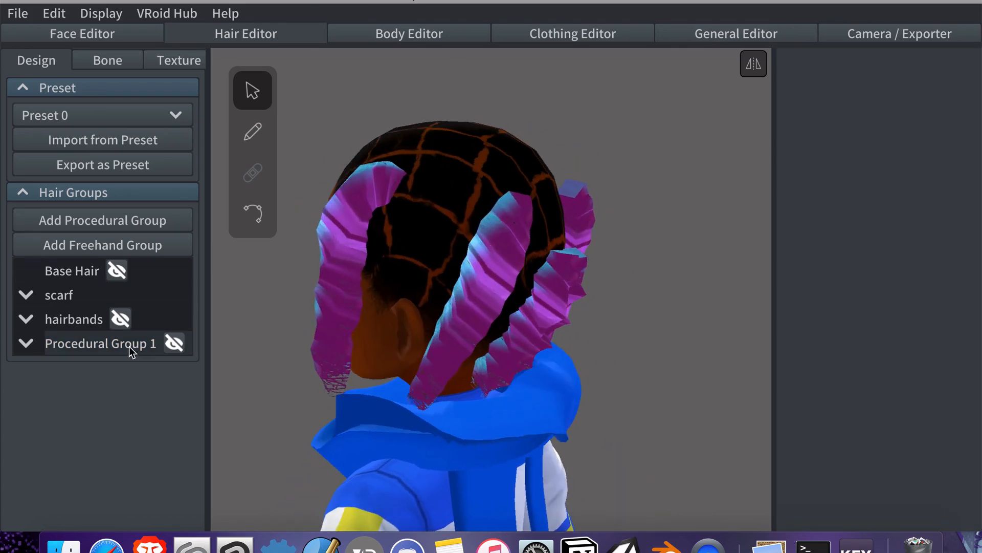
{"action": "left_click", "coordinate": [162, 340]}
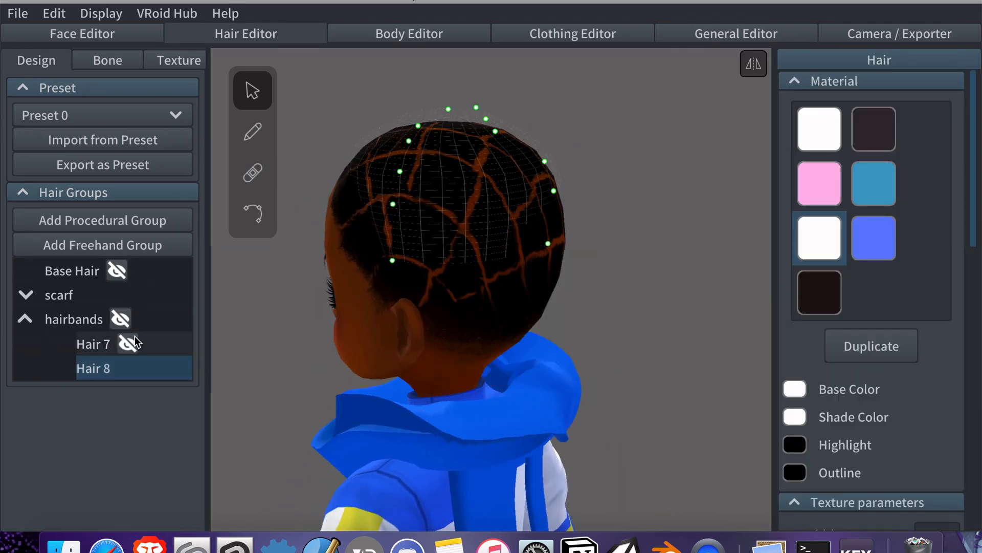
{"action": "left_click", "coordinate": [138, 245]}
{"action": "left_click", "coordinate": [253, 131]}
{"action": "right_click_drag", "start_coordinate": [695, 247], "coordinate": [671, 266]}
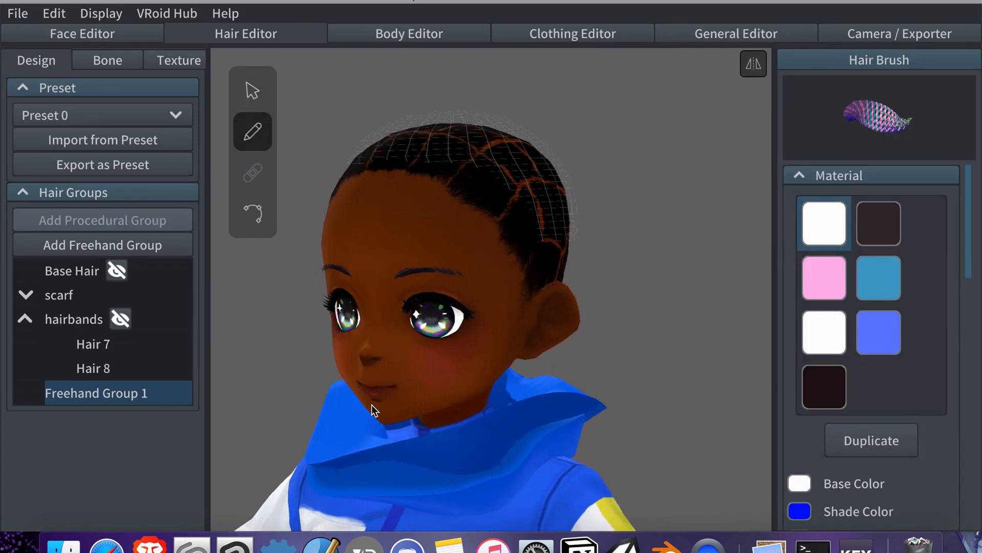
{"action": "left_click", "coordinate": [253, 90]}
{"action": "mouse_move", "coordinate": [450, 154]}
{"action": "right_mouse_down"}
{"action": "mouse_move", "coordinate": [581, 221]}
{"action": "mouse_move", "coordinate": [450, 164]}
{"action": "right_mouse_up"}
{"action": "left_click", "coordinate": [121, 319]}
{"action": "left_click", "coordinate": [121, 320]}
{"action": "mouse_move", "coordinate": [235, 366]}
{"action": "right_mouse_down"}
{"action": "mouse_move", "coordinate": [320, 348]}
{"action": "mouse_move", "coordinate": [250, 353]}
{"action": "right_mouse_up"}
{"action": "right_click", "coordinate": [132, 393]}
{"action": "left_click", "coordinate": [158, 346]}
Toggle the visibility of the Base Hair to check the scalp.
{"action": "left_click", "coordinate": [72, 271]}
{"action": "right_click_drag", "start_coordinate": [302, 246], "coordinate": [277, 251]}
{"action": "left_click", "coordinate": [117, 271]}
{"action": "mouse_move", "coordinate": [225, 297]}
{"action": "right_mouse_down"}
{"action": "mouse_move", "coordinate": [276, 325]}
{"action": "mouse_move", "coordinate": [250, 322]}
{"action": "mouse_move", "coordinate": [248, 291]}
{"action": "right_mouse_up"}
{"action": "left_click", "coordinate": [116, 271]}
Add a new freehand hair group and adjust its guide height.
{"action": "left_click", "coordinate": [103, 245]}
{"action": "right_click_drag", "start_coordinate": [294, 356], "coordinate": [353, 353]}
{"action": "left_click", "coordinate": [252, 131]}
{"action": "left_click", "coordinate": [253, 91]}
{"action": "left_click_drag", "start_coordinate": [974, 169], "coordinate": [967, 484]}
{"action": "left_click_drag", "start_coordinate": [859, 362], "coordinate": [852, 368]}
{"action": "right_click_drag", "start_coordinate": [763, 228], "coordinate": [681, 241]}
Draw a row of short strands around the sides and back of the head with the hair brush.
{"action": "left_click", "coordinate": [252, 131]}
{"action": "right_click_drag", "start_coordinate": [737, 147], "coordinate": [551, 264]}
{"action": "mouse_move", "coordinate": [571, 393]}
{"action": "right_mouse_down"}
{"action": "mouse_move", "coordinate": [637, 360]}
{"action": "mouse_move", "coordinate": [615, 313]}
{"action": "mouse_move", "coordinate": [500, 297]}
{"action": "right_mouse_up"}
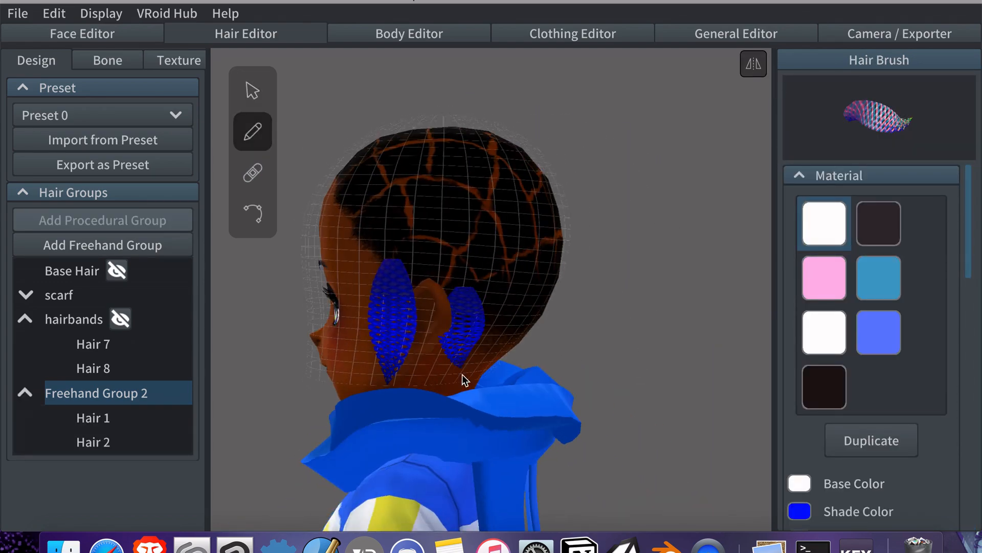
{"action": "mouse_move", "coordinate": [491, 357]}
{"action": "right_mouse_down"}
{"action": "mouse_move", "coordinate": [508, 300]}
{"action": "mouse_move", "coordinate": [445, 259]}
{"action": "right_mouse_up"}
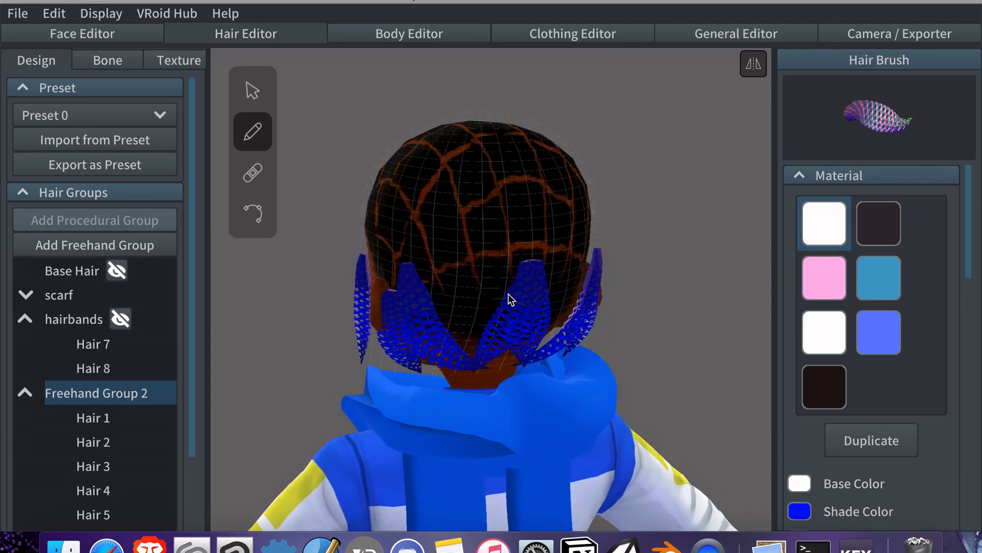
{"action": "left_click_drag", "start_coordinate": [476, 277], "coordinate": [479, 339]}
{"action": "right_click_drag", "start_coordinate": [563, 312], "coordinate": [607, 276]}
{"action": "left_click_drag", "start_coordinate": [526, 286], "coordinate": [531, 359]}
{"action": "right_click_drag", "start_coordinate": [665, 230], "coordinate": [573, 235]}
{"action": "left_click_drag", "start_coordinate": [484, 274], "coordinate": [491, 334]}
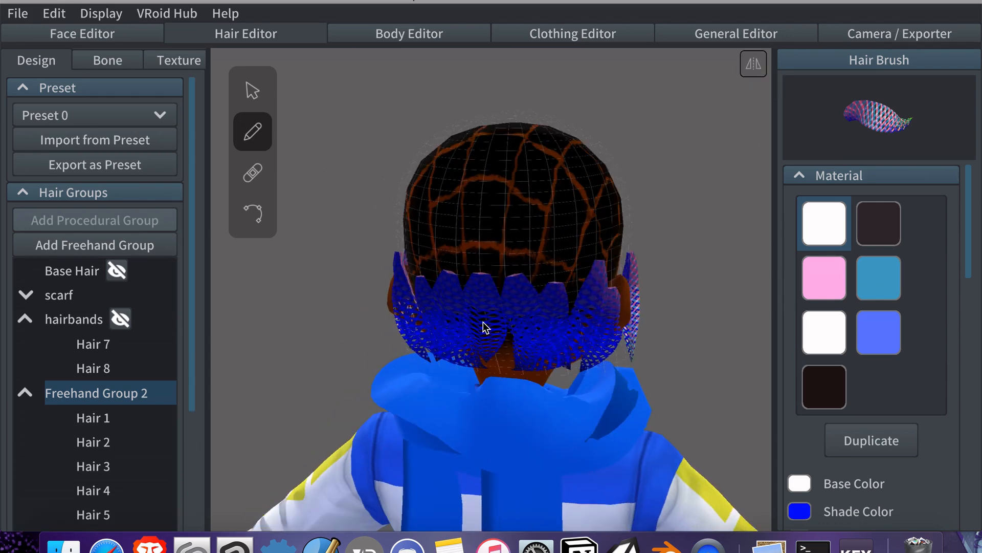
Pull the hair guide's lower back point away from the neck so the strands hang straighter.
{"action": "left_click", "coordinate": [253, 91]}
{"action": "left_click", "coordinate": [486, 306]}
{"action": "right_click_drag", "start_coordinate": [757, 202], "coordinate": [683, 201]}
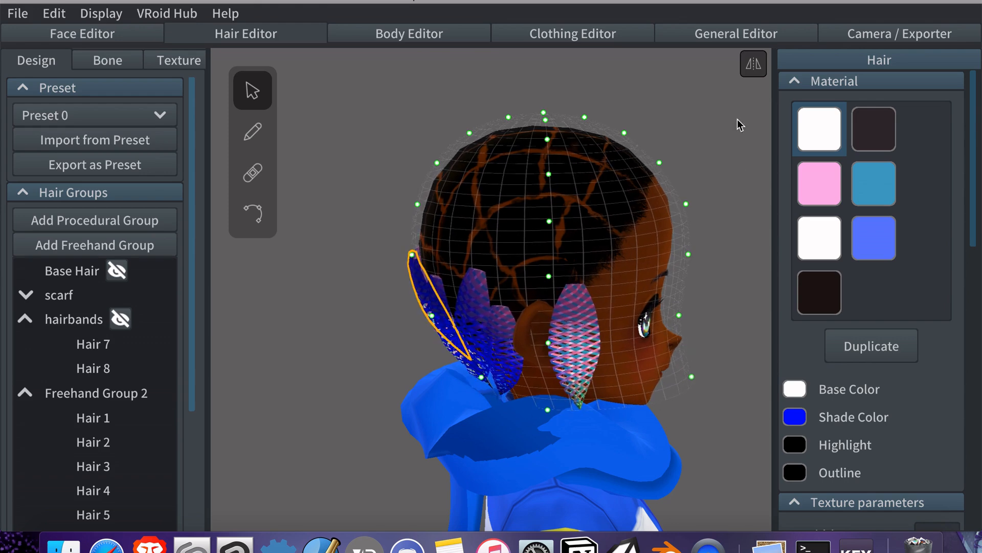
{"action": "left_click_drag", "start_coordinate": [429, 393], "coordinate": [424, 394]}
{"action": "right_click_drag", "start_coordinate": [491, 297], "coordinate": [577, 222]}
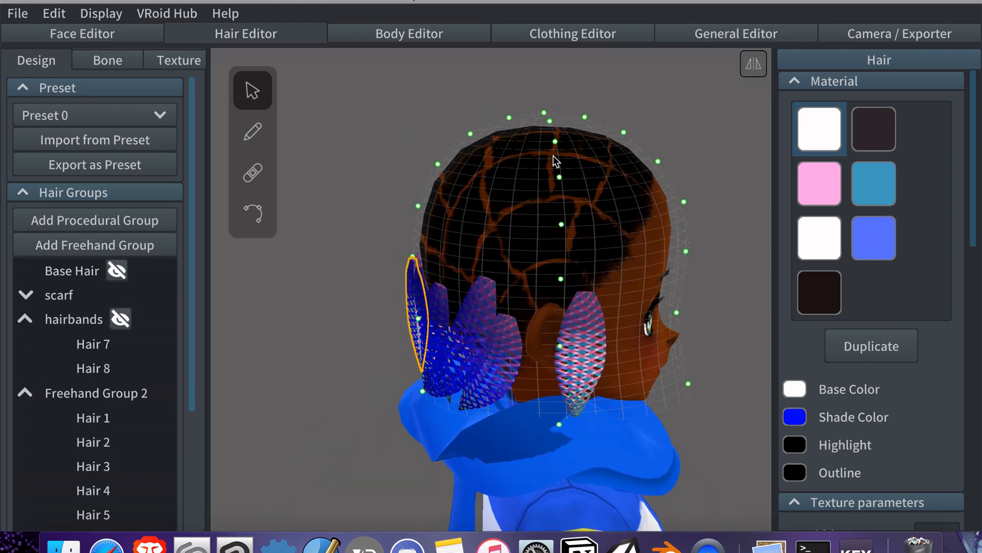
Lower Freehand Group 2's guide Height to 0.100 and check the fit from the front and side.
{"action": "mouse_move", "coordinate": [561, 265]}
{"action": "right_mouse_down"}
{"action": "mouse_move", "coordinate": [473, 228]}
{"action": "mouse_move", "coordinate": [565, 188]}
{"action": "mouse_move", "coordinate": [389, 233]}
{"action": "mouse_move", "coordinate": [965, 206]}
{"action": "right_mouse_up"}
{"action": "left_click", "coordinate": [128, 393]}
{"action": "left_click_drag", "start_coordinate": [844, 358], "coordinate": [837, 361]}
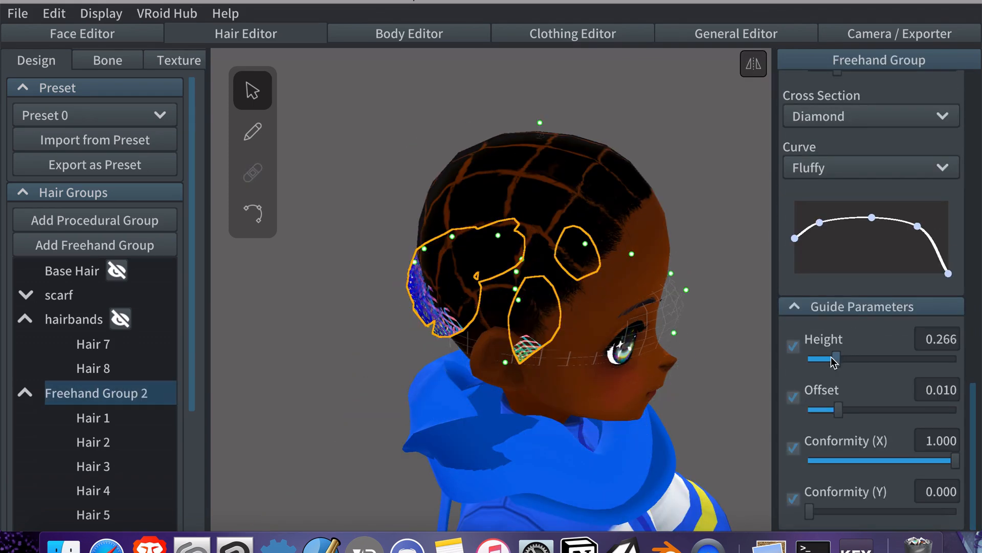
{"action": "right_click_drag", "start_coordinate": [285, 164], "coordinate": [364, 339]}
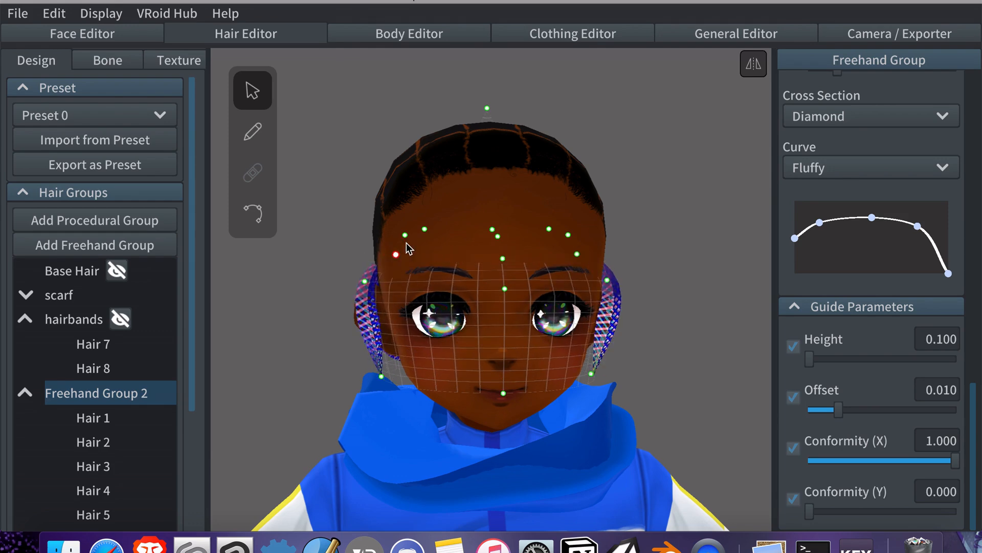
{"action": "right_click_drag", "start_coordinate": [496, 251], "coordinate": [443, 243]}
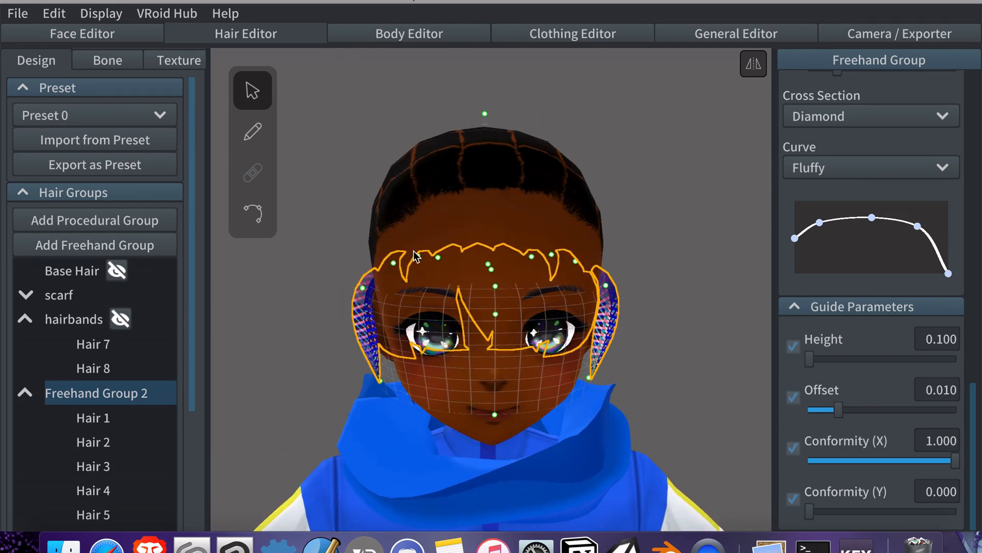
{"action": "right_click_drag", "start_coordinate": [401, 284], "coordinate": [441, 253]}
{"action": "left_click", "coordinate": [358, 251]}
{"action": "right_click_drag", "start_coordinate": [358, 251], "coordinate": [440, 256]}
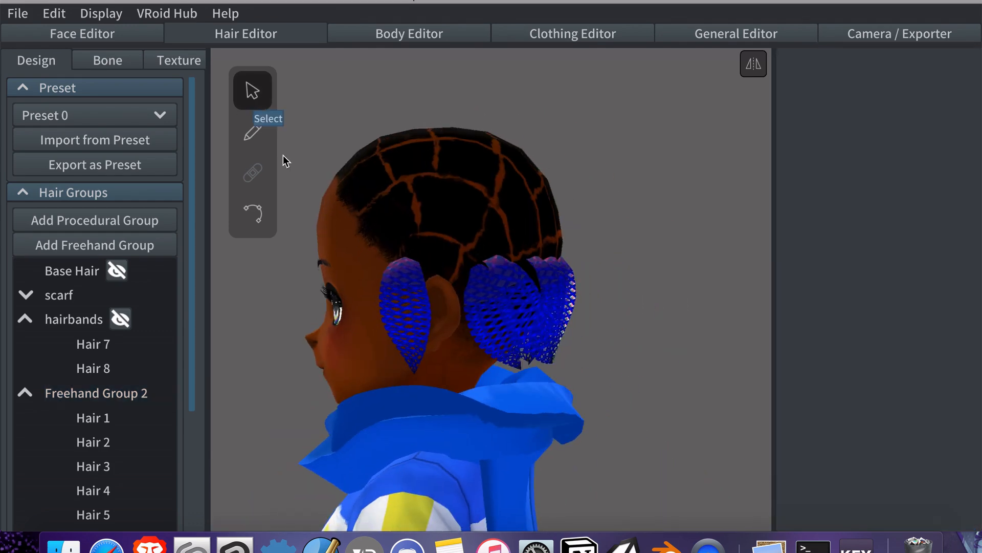
Move the Hair 1 strand back toward the ear by its control points.
{"action": "left_click", "coordinate": [105, 417]}
{"action": "left_click", "coordinate": [252, 214]}
{"action": "right_click_drag", "start_coordinate": [573, 358], "coordinate": [614, 360]}
{"action": "right_click_drag", "start_coordinate": [678, 288], "coordinate": [431, 293]}
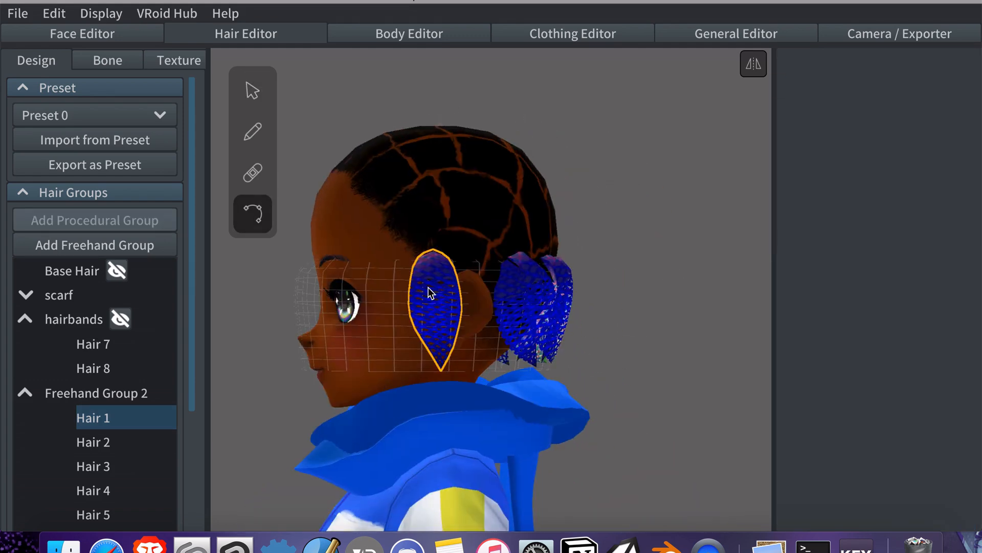
{"action": "mouse_move", "coordinate": [449, 369]}
{"action": "right_mouse_down"}
{"action": "mouse_move", "coordinate": [544, 274]}
{"action": "mouse_move", "coordinate": [450, 317]}
{"action": "mouse_move", "coordinate": [473, 328]}
{"action": "mouse_move", "coordinate": [616, 336]}
{"action": "mouse_move", "coordinate": [409, 338]}
{"action": "right_mouse_up"}
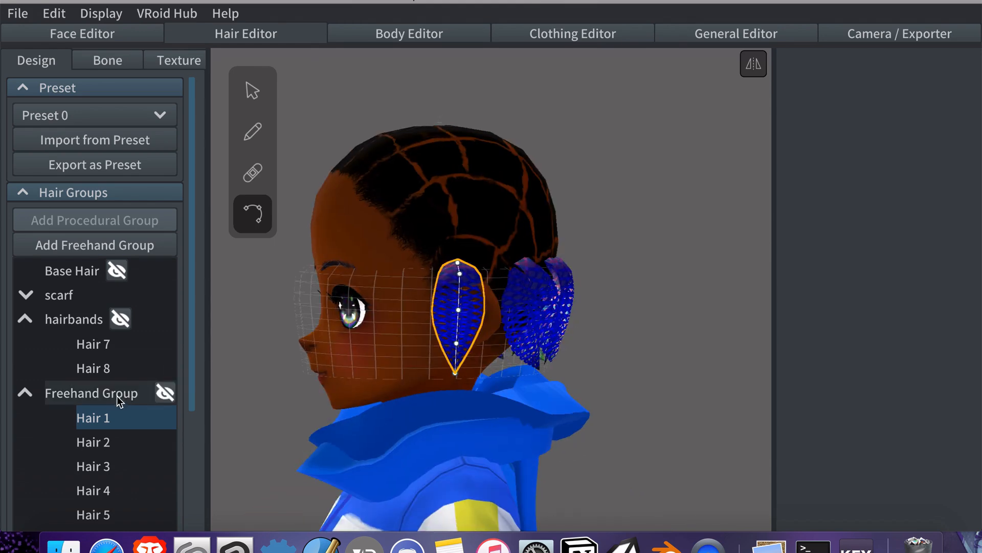
Set Freehand Group 2's Twist (Amplitude) to 5.000, Width Scale to 0.762, Thickness Scale to 1.772 and Smoothness to 25.
{"action": "left_click", "coordinate": [121, 393]}
{"action": "scroll", "coordinate": [923, 400], "scroll_direction": "down", "scroll_amount": 6}
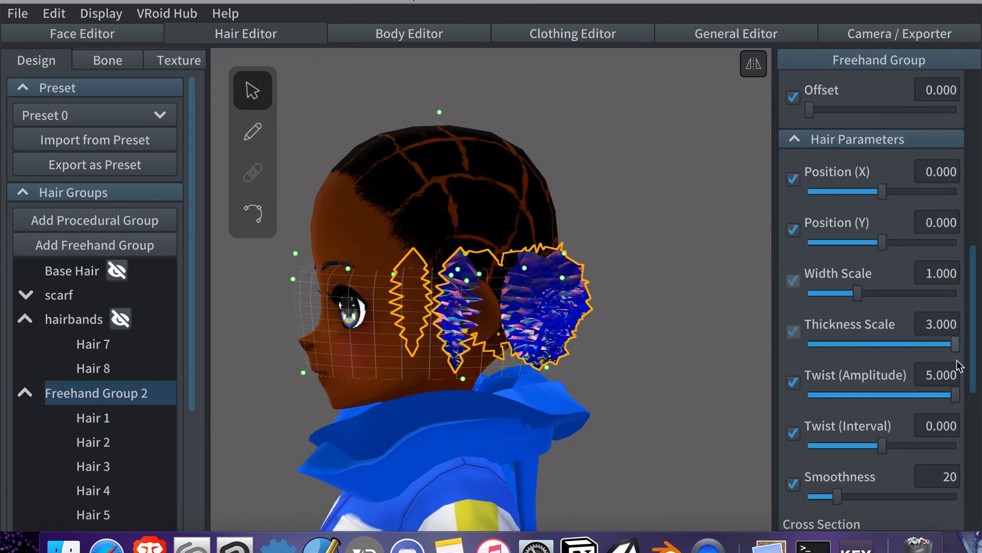
{"action": "left_click_drag", "start_coordinate": [858, 295], "coordinate": [846, 297]}
{"action": "right_click_drag", "start_coordinate": [558, 327], "coordinate": [768, 332]}
{"action": "left_click_drag", "start_coordinate": [897, 345], "coordinate": [898, 345]}
{"action": "left_click_drag", "start_coordinate": [972, 306], "coordinate": [942, 406]}
{"action": "right_click_drag", "start_coordinate": [765, 336], "coordinate": [697, 326]}
{"action": "left_click", "coordinate": [697, 325]}
{"action": "right_click_drag", "start_coordinate": [553, 138], "coordinate": [621, 137]}
{"action": "right_click_drag", "start_coordinate": [757, 154], "coordinate": [543, 156]}
Reposition the strands around the ear and the back of the head with their control points.
{"action": "left_click", "coordinate": [440, 307]}
{"action": "left_click", "coordinate": [253, 213]}
{"action": "right_click_drag", "start_coordinate": [604, 328], "coordinate": [553, 327]}
{"action": "right_click_drag", "start_coordinate": [438, 375], "coordinate": [509, 303]}
{"action": "right_click_drag", "start_coordinate": [604, 358], "coordinate": [483, 313]}
{"action": "left_click", "coordinate": [501, 318]}
{"action": "right_click_drag", "start_coordinate": [513, 382], "coordinate": [489, 298]}
{"action": "left_click", "coordinate": [556, 388]}
{"action": "right_click_drag", "start_coordinate": [557, 388], "coordinate": [588, 291]}
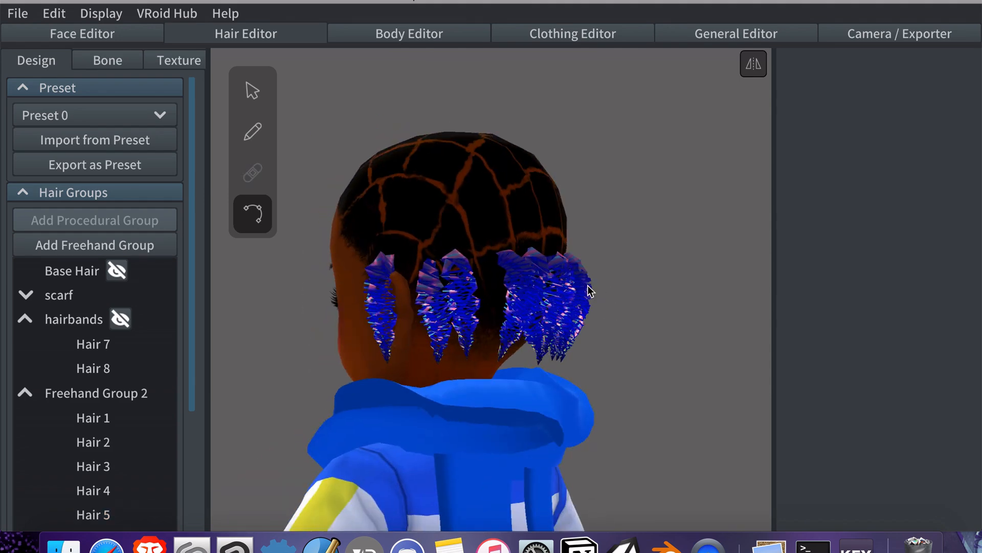
Delete Hair 5 and the strand following it in Freehand Group 2.
{"action": "right_click_drag", "start_coordinate": [496, 263], "coordinate": [424, 310]}
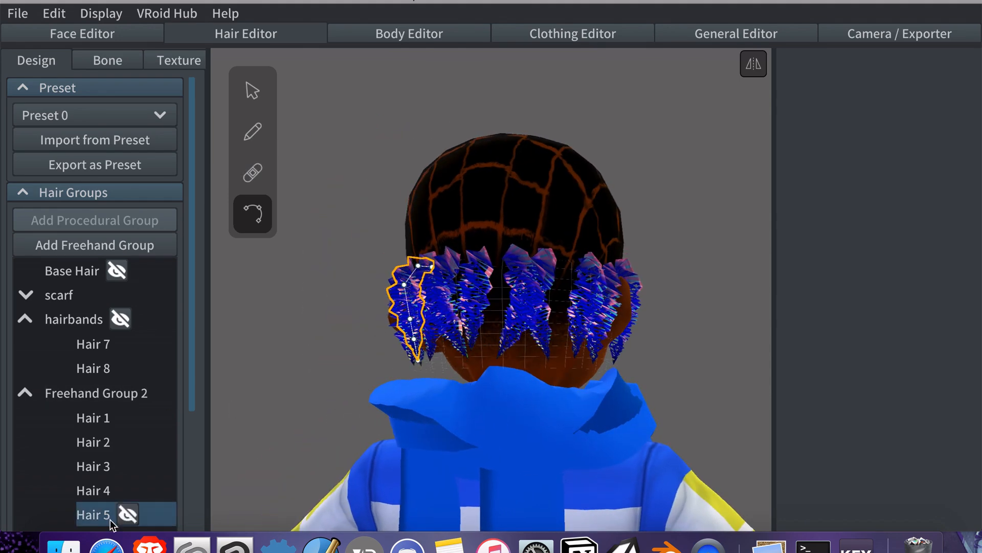
{"action": "left_click", "coordinate": [153, 508]}
{"action": "mouse_move", "coordinate": [440, 394]}
{"action": "right_mouse_down"}
{"action": "mouse_move", "coordinate": [342, 401]}
{"action": "mouse_move", "coordinate": [353, 399]}
{"action": "right_mouse_up"}
{"action": "left_click", "coordinate": [106, 513]}
{"action": "right_click", "coordinate": [107, 513]}
{"action": "left_click", "coordinate": [147, 506]}
{"action": "right_click_drag", "start_coordinate": [327, 358], "coordinate": [501, 306]}
Separate the crossing strands at the back of the head with their control points.
{"action": "left_click", "coordinate": [165, 395]}
{"action": "left_click", "coordinate": [165, 395]}
{"action": "left_click", "coordinate": [110, 394]}
{"action": "right_click_drag", "start_coordinate": [716, 307], "coordinate": [556, 301]}
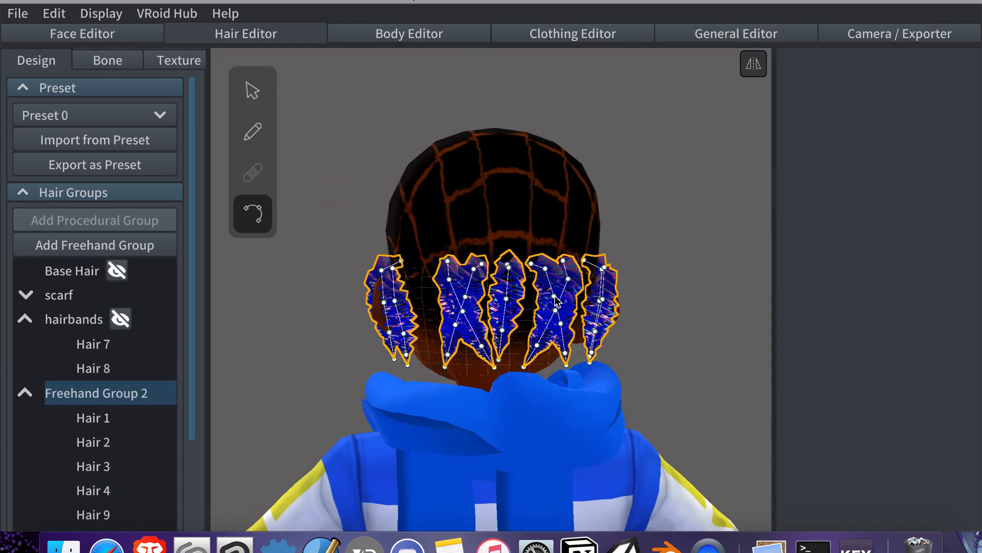
{"action": "right_click_drag", "start_coordinate": [473, 300], "coordinate": [482, 323]}
{"action": "left_click", "coordinate": [480, 366]}
{"action": "mouse_move", "coordinate": [480, 366]}
{"action": "right_mouse_down"}
{"action": "mouse_move", "coordinate": [536, 369]}
{"action": "mouse_move", "coordinate": [440, 365]}
{"action": "right_mouse_up"}
Assign the black hair material to Freehand Group 2.
{"action": "left_click", "coordinate": [102, 394]}
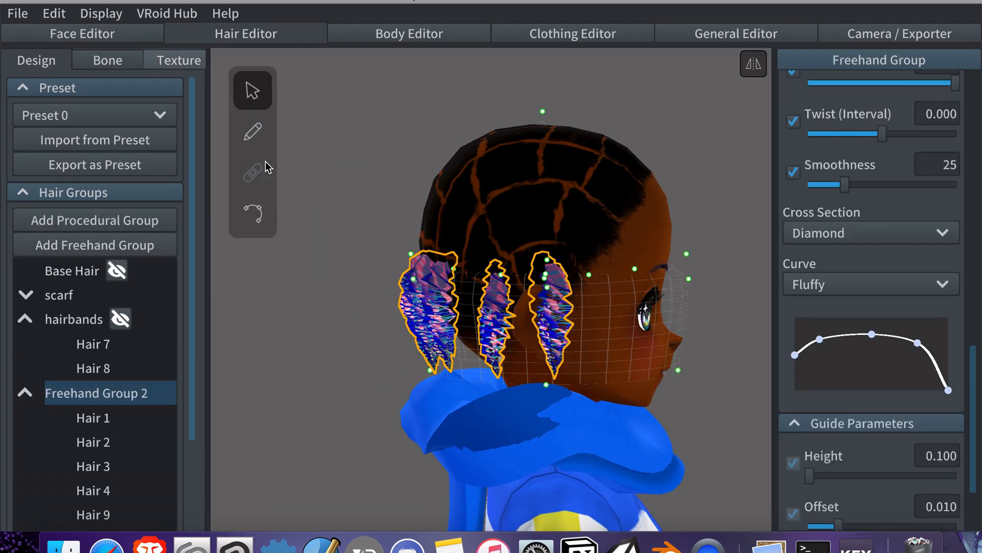
{"action": "left_click", "coordinate": [175, 62]}
{"action": "left_click", "coordinate": [51, 61]}
{"action": "left_click_drag", "start_coordinate": [974, 368], "coordinate": [974, 97]}
{"action": "left_click", "coordinate": [833, 190]}
{"action": "right_click_drag", "start_coordinate": [568, 220], "coordinate": [741, 225]}
{"action": "right_click_drag", "start_coordinate": [537, 241], "coordinate": [710, 247]}
Set the group's Twist (Amplitude) to 1.146 and Smoothness to 26, and reshape its Fluffy curve with a fuller tip.
{"action": "left_click_drag", "start_coordinate": [973, 208], "coordinate": [974, 398]}
{"action": "left_click_drag", "start_coordinate": [895, 287], "coordinate": [844, 288]}
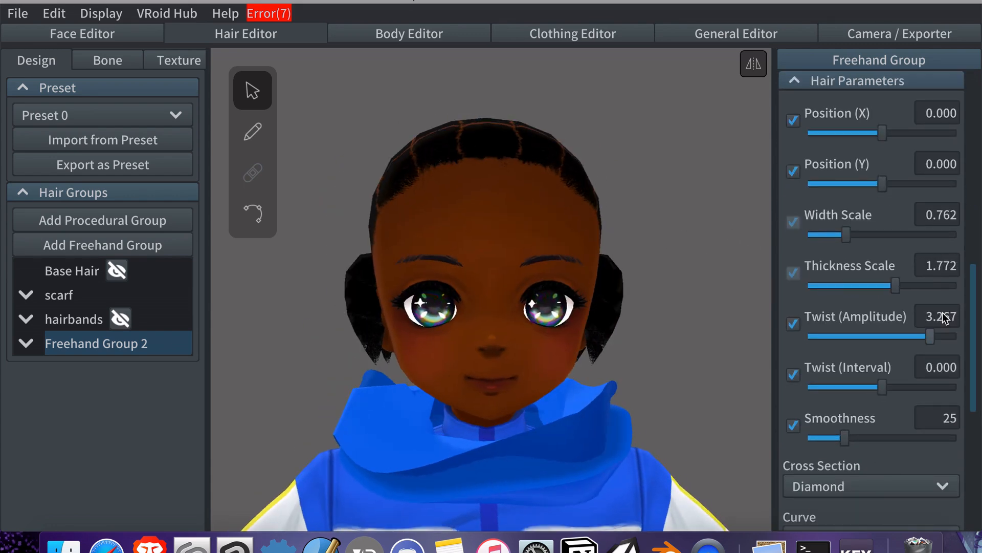
{"action": "key", "text": "Return"}
{"action": "scroll", "coordinate": [942, 261], "scroll_direction": "down", "scroll_amount": 5}
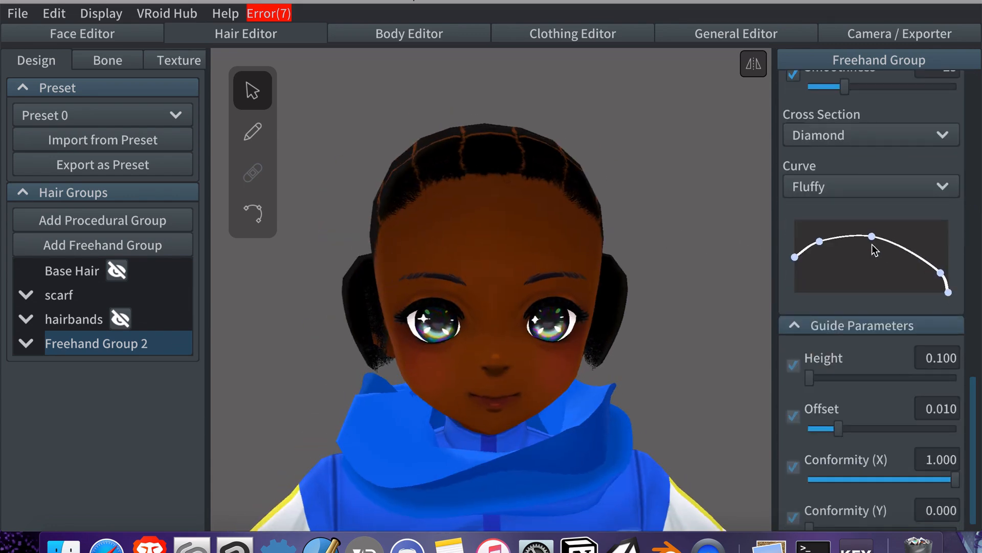
{"action": "scroll", "coordinate": [870, 256], "scroll_direction": "up", "scroll_amount": 5}
{"action": "left_click_drag", "start_coordinate": [883, 295], "coordinate": [902, 295]}
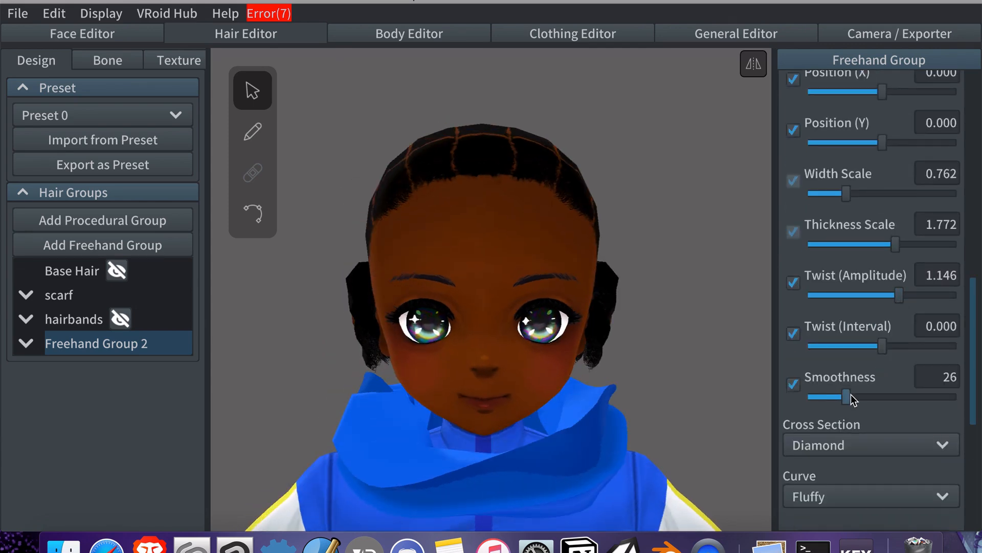
{"action": "left_click_drag", "start_coordinate": [852, 394], "coordinate": [853, 394]}
{"action": "left_click", "coordinate": [362, 307]}
{"action": "left_click", "coordinate": [670, 318]}
{"action": "mouse_move", "coordinate": [669, 318]}
{"action": "right_mouse_down"}
{"action": "mouse_move", "coordinate": [638, 322]}
{"action": "mouse_move", "coordinate": [671, 318]}
{"action": "right_mouse_up"}
{"action": "left_click", "coordinate": [78, 349]}
{"action": "left_click", "coordinate": [695, 263]}
{"action": "mouse_move", "coordinate": [695, 263]}
{"action": "right_mouse_down"}
{"action": "mouse_move", "coordinate": [743, 261]}
{"action": "mouse_move", "coordinate": [658, 277]}
{"action": "mouse_move", "coordinate": [663, 302]}
{"action": "mouse_move", "coordinate": [674, 303]}
{"action": "right_mouse_up"}
{"action": "left_click", "coordinate": [134, 346]}
{"action": "left_click", "coordinate": [645, 213]}
{"action": "right_click_drag", "start_coordinate": [645, 213], "coordinate": [643, 221]}
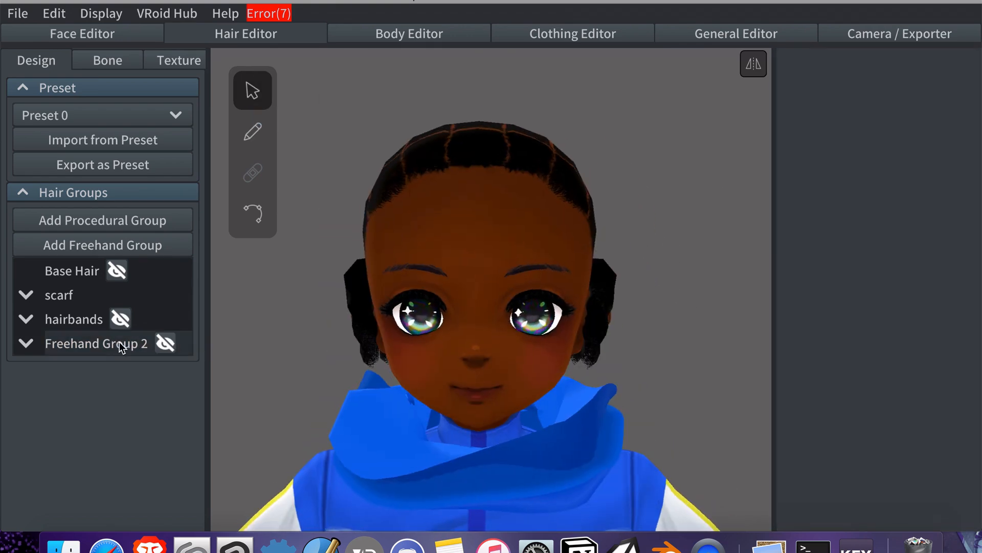
Assign a blue hair material to Freehand Group 2.
{"action": "left_click", "coordinate": [117, 344]}
{"action": "left_click", "coordinate": [871, 141]}
{"action": "left_click", "coordinate": [723, 254]}
{"action": "mouse_move", "coordinate": [723, 254]}
{"action": "right_mouse_down"}
{"action": "mouse_move", "coordinate": [668, 277]}
{"action": "mouse_move", "coordinate": [617, 279]}
{"action": "right_mouse_up"}
Adjust the tip control points of the blue strands at the back of the head so they hang evenly.
{"action": "left_click", "coordinate": [253, 214]}
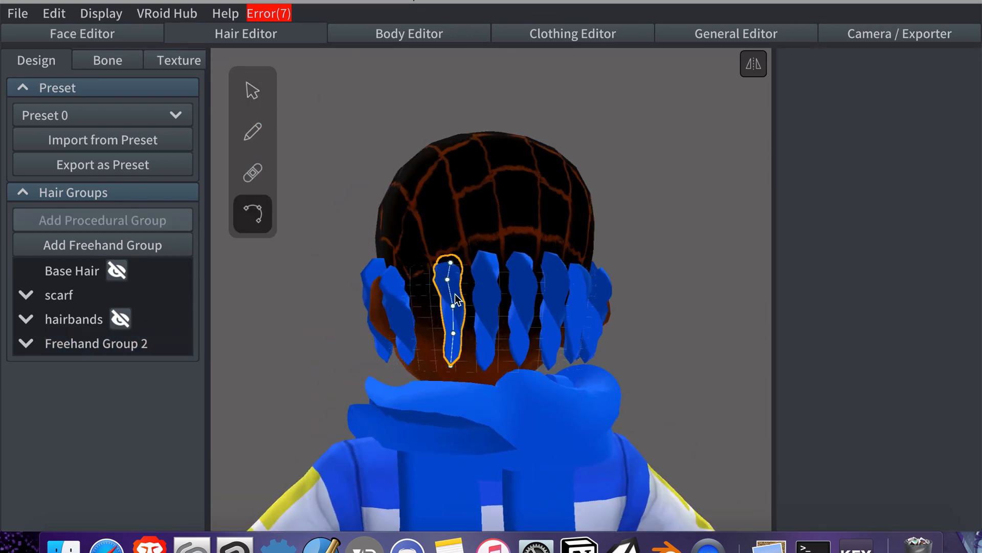
{"action": "left_click_drag", "start_coordinate": [451, 365], "coordinate": [447, 365]}
{"action": "left_click", "coordinate": [681, 233]}
{"action": "right_click_drag", "start_coordinate": [680, 234], "coordinate": [654, 219]}
{"action": "left_click", "coordinate": [484, 318]}
{"action": "left_click", "coordinate": [634, 271]}
{"action": "left_click", "coordinate": [551, 285]}
{"action": "right_click_drag", "start_coordinate": [568, 204], "coordinate": [550, 262]}
{"action": "left_click_drag", "start_coordinate": [538, 377], "coordinate": [542, 381]}
Add another freehand hair group and set its guide Height to 0.148.
{"action": "right_click_drag", "start_coordinate": [567, 307], "coordinate": [226, 289]}
{"action": "left_click", "coordinate": [612, 244]}
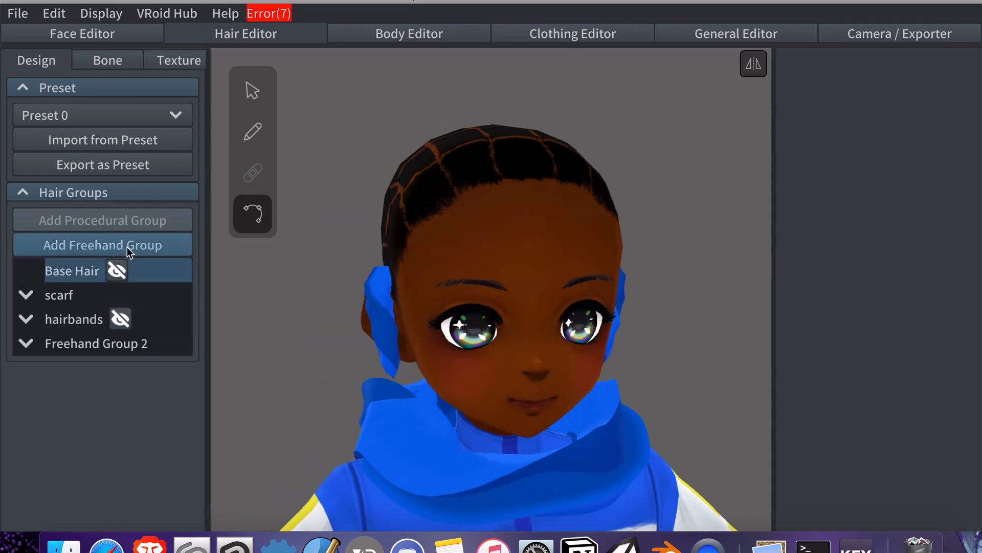
{"action": "left_click", "coordinate": [102, 245]}
{"action": "right_click_drag", "start_coordinate": [356, 379], "coordinate": [417, 248]}
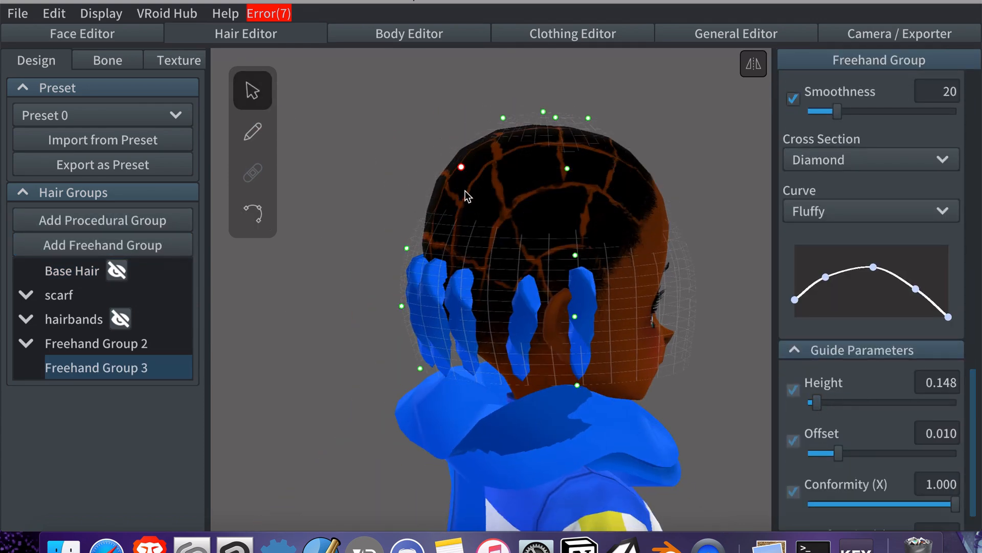
Draw a mirrored pair of strands across the back of the head in Freehand Group 3.
{"action": "left_click", "coordinate": [254, 134]}
{"action": "mouse_move", "coordinate": [481, 240]}
{"action": "right_mouse_down"}
{"action": "mouse_move", "coordinate": [683, 219]}
{"action": "mouse_move", "coordinate": [477, 219]}
{"action": "mouse_move", "coordinate": [489, 235]}
{"action": "right_mouse_up"}
{"action": "left_click_drag", "start_coordinate": [462, 263], "coordinate": [411, 295]}
{"action": "right_click_drag", "start_coordinate": [411, 296], "coordinate": [374, 247]}
Straighten the mirrored strands of Freehand Group 3 into vertical locks at the back of the head using their control points.
{"action": "left_click", "coordinate": [253, 213]}
{"action": "left_click", "coordinate": [532, 301]}
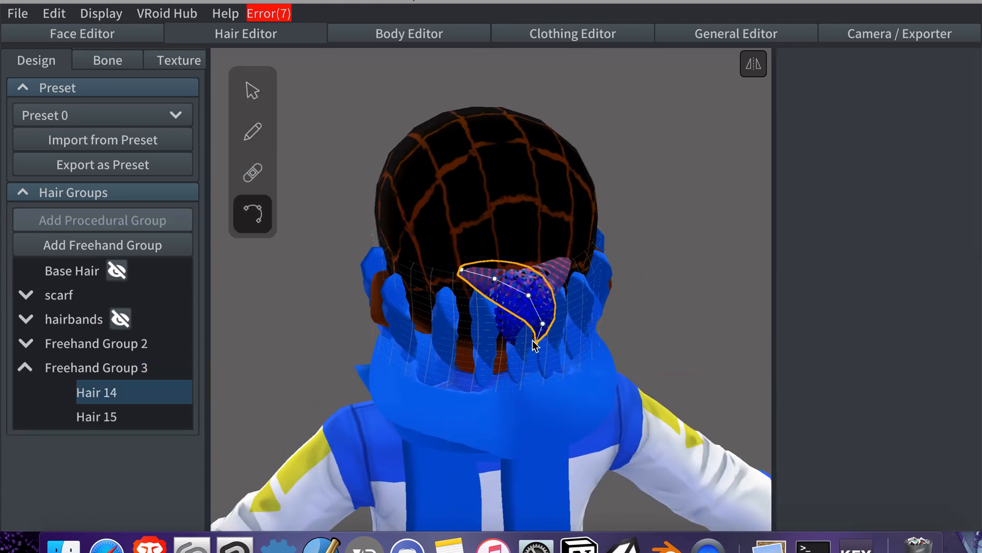
{"action": "left_click", "coordinate": [253, 91]}
{"action": "right_click_drag", "start_coordinate": [604, 261], "coordinate": [517, 217]}
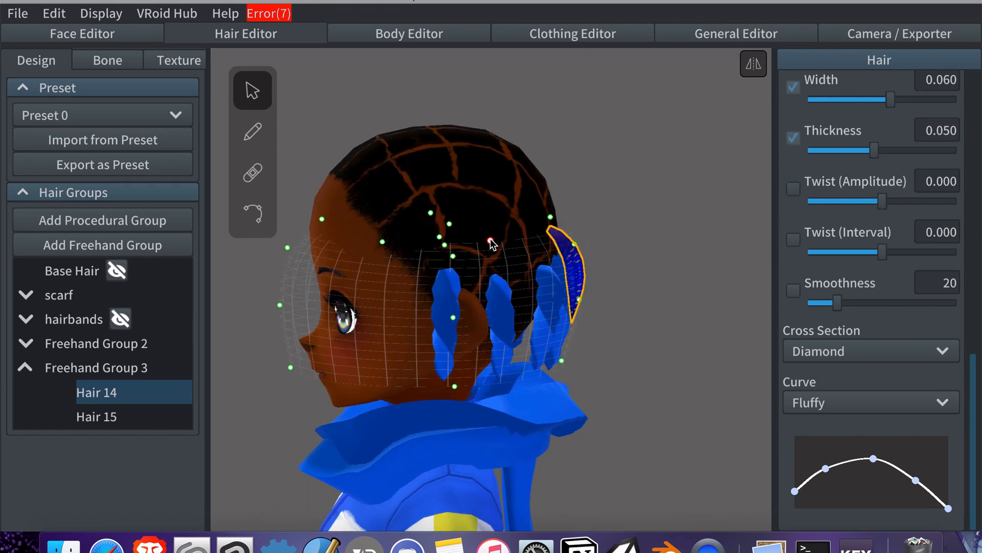
{"action": "right_click_drag", "start_coordinate": [453, 256], "coordinate": [508, 249]}
{"action": "left_click", "coordinate": [252, 214]}
{"action": "right_click_drag", "start_coordinate": [457, 226], "coordinate": [532, 293]}
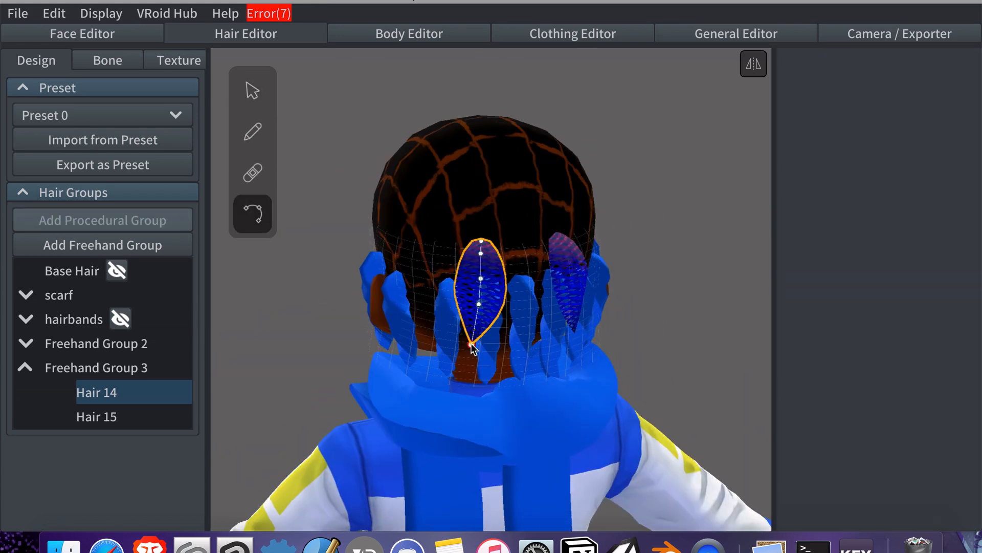
Delete Freehand Group 3 and duplicate Freehand Group 2.
{"action": "mouse_move", "coordinate": [477, 379]}
{"action": "right_mouse_down"}
{"action": "mouse_move", "coordinate": [529, 317]}
{"action": "mouse_move", "coordinate": [311, 366]}
{"action": "mouse_move", "coordinate": [463, 338]}
{"action": "mouse_move", "coordinate": [322, 343]}
{"action": "right_mouse_up"}
{"action": "right_click", "coordinate": [131, 367]}
{"action": "left_click", "coordinate": [131, 349]}
{"action": "right_click", "coordinate": [130, 349]}
{"action": "left_click", "coordinate": [148, 359]}
Reshape the guide mesh of Freehand Group 4 so its strands sit higher around the sides and back of the head.
{"action": "left_click", "coordinate": [254, 99]}
{"action": "mouse_move", "coordinate": [353, 246]}
{"action": "right_mouse_down"}
{"action": "mouse_move", "coordinate": [450, 261]}
{"action": "mouse_move", "coordinate": [492, 225]}
{"action": "right_mouse_up"}
{"action": "right_click_drag", "start_coordinate": [428, 265], "coordinate": [452, 267]}
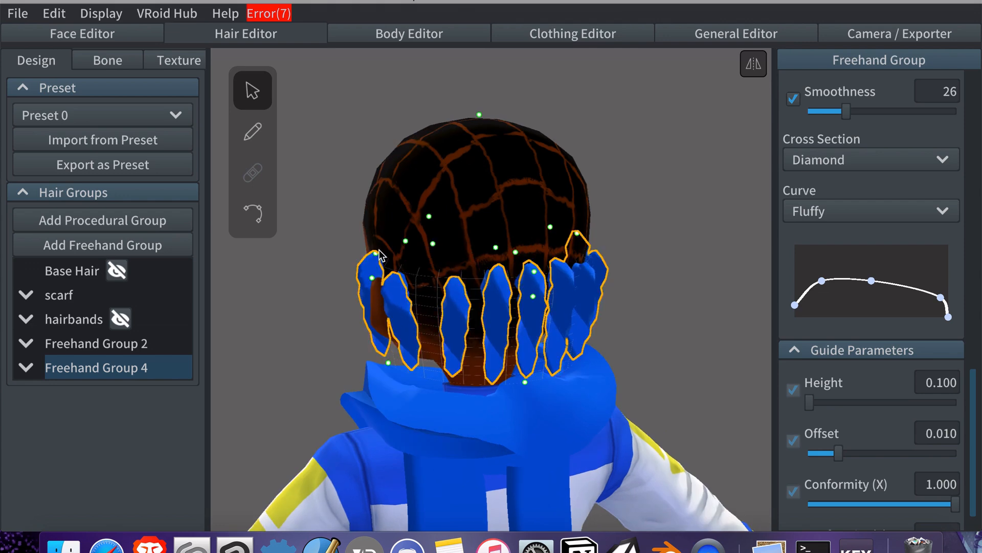
{"action": "right_click_drag", "start_coordinate": [429, 368], "coordinate": [503, 323]}
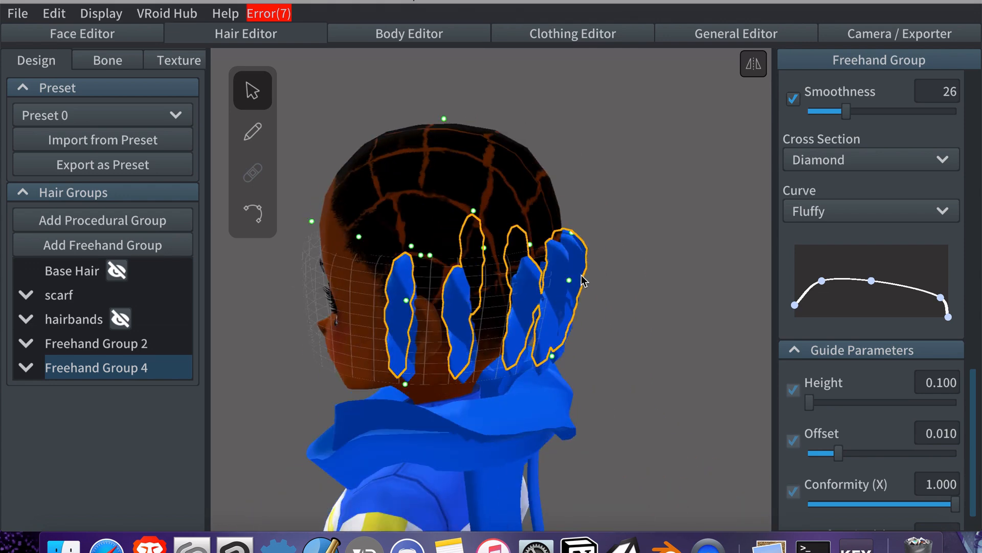
{"action": "right_click_drag", "start_coordinate": [597, 353], "coordinate": [444, 254]}
{"action": "left_click", "coordinate": [252, 214]}
{"action": "right_click_drag", "start_coordinate": [346, 263], "coordinate": [425, 261]}
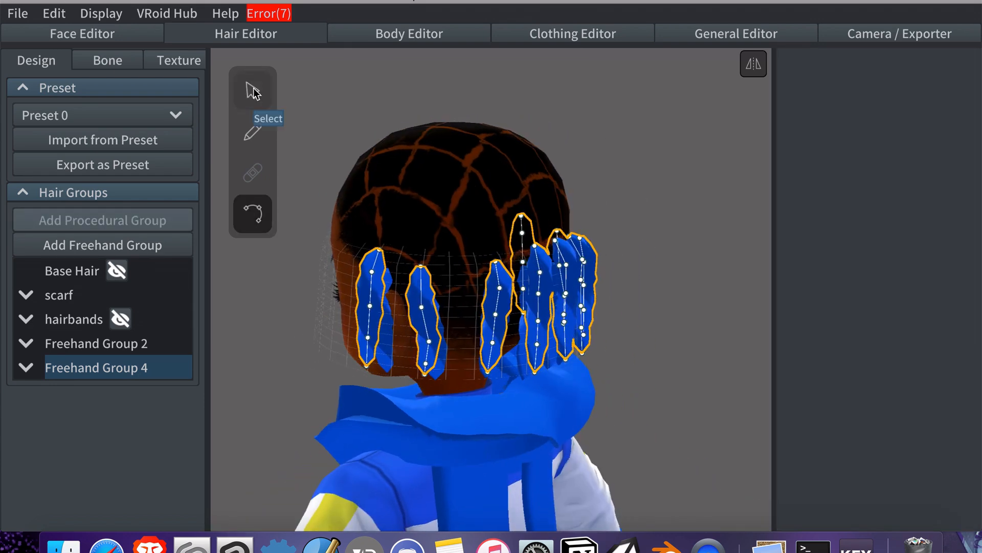
Delete two surplus strands from Freehand Group 4.
{"action": "left_click", "coordinate": [252, 90]}
{"action": "left_click", "coordinate": [384, 362]}
{"action": "key", "text": "Delete"}
{"action": "right_click_drag", "start_coordinate": [307, 392], "coordinate": [287, 384]}
{"action": "left_click", "coordinate": [552, 279]}
{"action": "key", "text": "Delete"}
Adjust the control points of the remaining Freehand Group 4 strands to fill the gaps around the head.
{"action": "left_click", "coordinate": [252, 214]}
{"action": "right_click_drag", "start_coordinate": [526, 296], "coordinate": [634, 299]}
{"action": "right_click_drag", "start_coordinate": [390, 279], "coordinate": [479, 315]}
{"action": "left_click", "coordinate": [479, 316]}
{"action": "right_click_drag", "start_coordinate": [474, 387], "coordinate": [577, 259]}
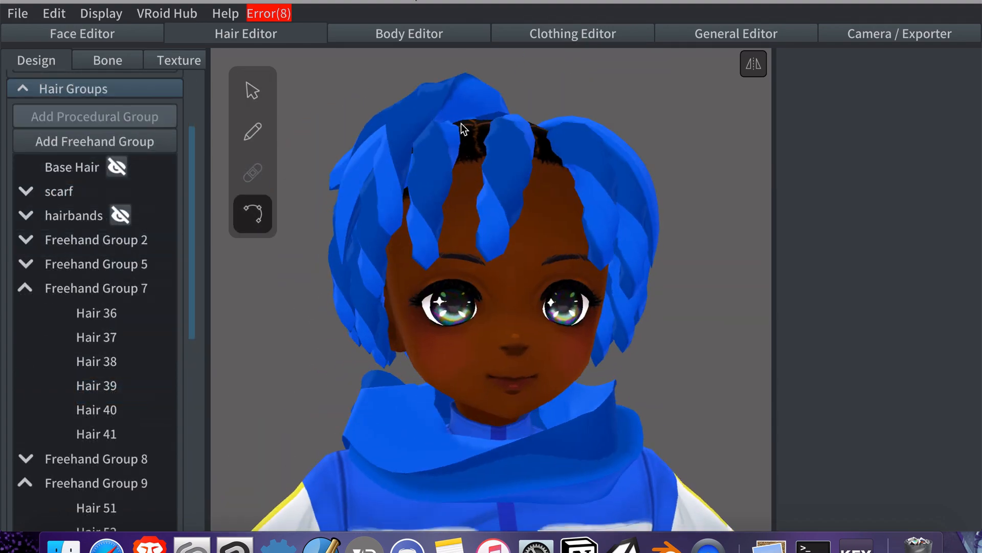
Collapse the expanded freehand groups and shape the small strand on the crown with its control points.
{"action": "left_click", "coordinate": [29, 381]}
{"action": "left_click", "coordinate": [26, 409]}
{"action": "left_click", "coordinate": [27, 457]}
{"action": "right_click_drag", "start_coordinate": [421, 218], "coordinate": [732, 231]}
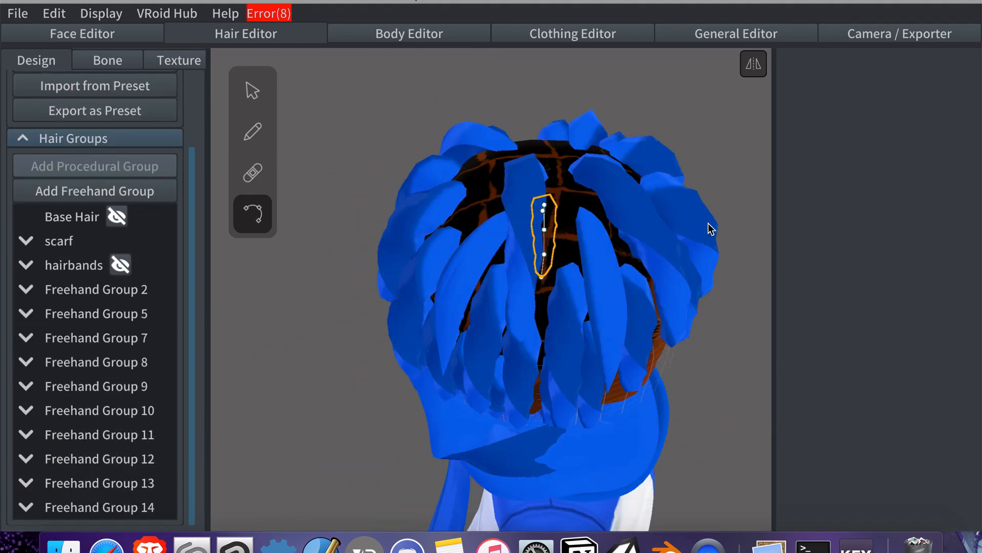
{"action": "left_click", "coordinate": [476, 205]}
{"action": "right_click_drag", "start_coordinate": [476, 205], "coordinate": [522, 245]}
{"action": "mouse_move", "coordinate": [415, 192]}
{"action": "right_mouse_down"}
{"action": "mouse_move", "coordinate": [457, 194]}
{"action": "mouse_move", "coordinate": [564, 160]}
{"action": "mouse_move", "coordinate": [535, 260]}
{"action": "mouse_move", "coordinate": [514, 233]}
{"action": "mouse_move", "coordinate": [579, 199]}
{"action": "mouse_move", "coordinate": [532, 138]}
{"action": "mouse_move", "coordinate": [537, 160]}
{"action": "right_mouse_up"}
{"action": "right_click_drag", "start_coordinate": [543, 305], "coordinate": [563, 193]}
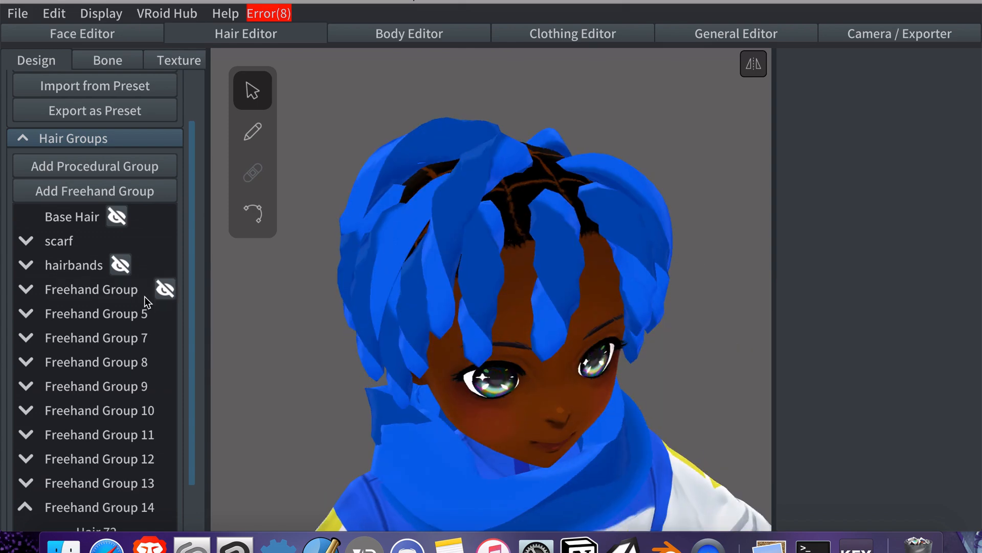
Assign the pink-swatch hair material to Freehand Group 2.
{"action": "left_click", "coordinate": [145, 298]}
{"action": "scroll", "coordinate": [907, 117], "scroll_direction": "down", "scroll_amount": 10}
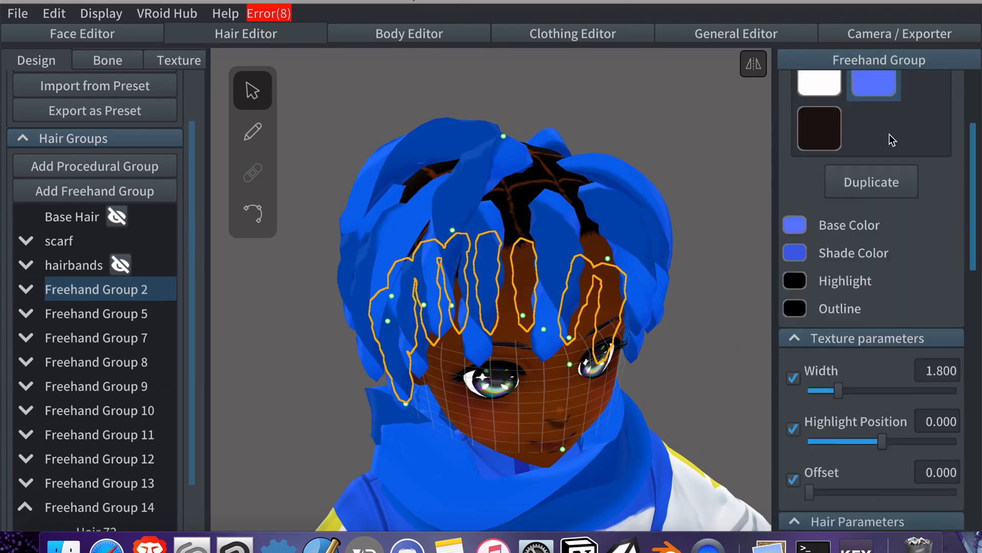
{"action": "right_click_drag", "start_coordinate": [701, 171], "coordinate": [517, 177]}
{"action": "left_click", "coordinate": [824, 119]}
{"action": "left_click", "coordinate": [670, 301]}
{"action": "scroll", "coordinate": [523, 439], "scroll_direction": "up", "scroll_amount": 10}
{"action": "right_click_drag", "start_coordinate": [522, 439], "coordinate": [502, 449]}
Assign the pink-swatch hair material to Hair 46, Hair 47 and Hair 48 in Freehand Group 8.
{"action": "left_click", "coordinate": [115, 339]}
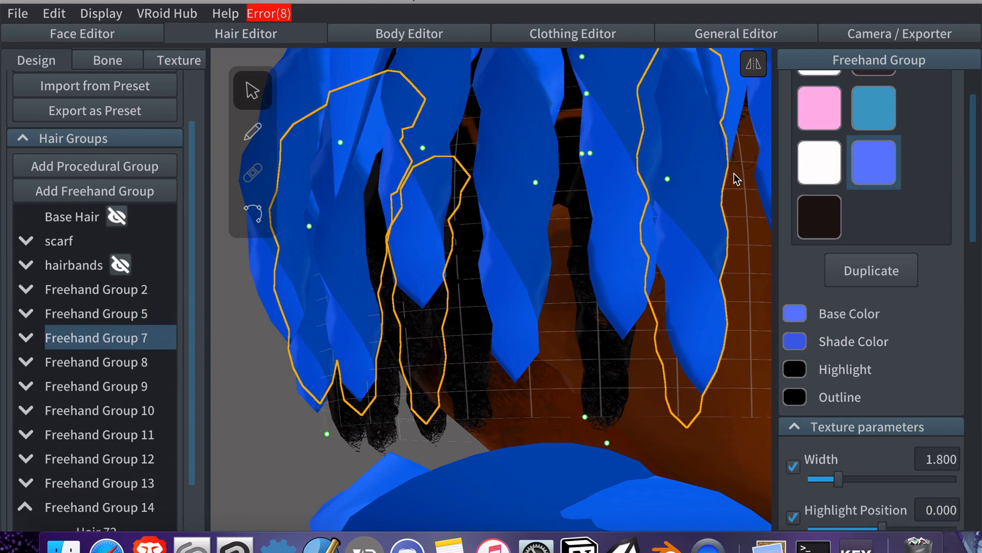
{"action": "left_click", "coordinate": [111, 362]}
{"action": "right_click_drag", "start_coordinate": [551, 266], "coordinate": [501, 318]}
{"action": "left_click", "coordinate": [100, 391]}
{"action": "scroll", "coordinate": [912, 116], "scroll_direction": "down", "scroll_amount": 3}
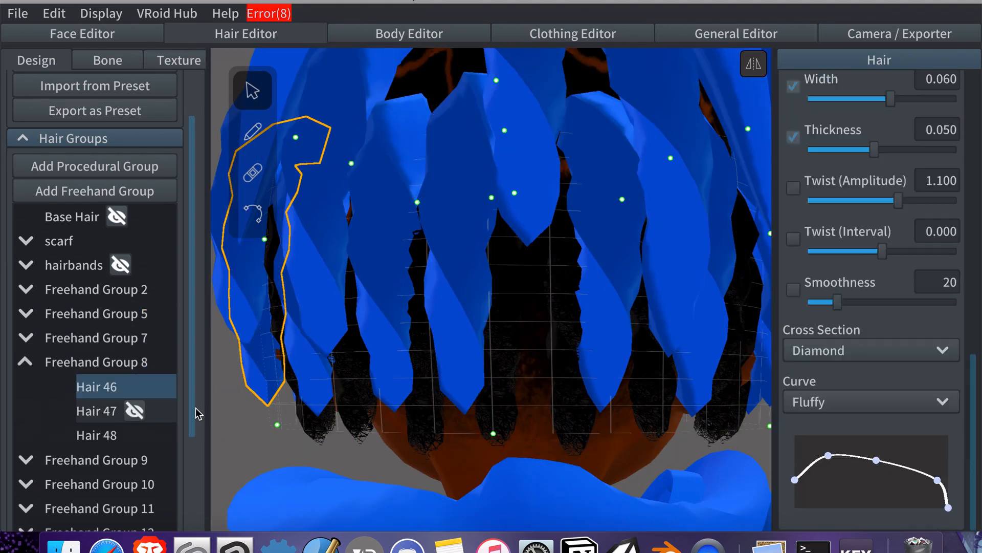
{"action": "scroll", "coordinate": [870, 114], "scroll_direction": "up", "scroll_amount": 1}
{"action": "left_click", "coordinate": [825, 112]}
{"action": "left_click", "coordinate": [98, 411]}
{"action": "left_click", "coordinate": [821, 96]}
{"action": "left_click", "coordinate": [98, 436]}
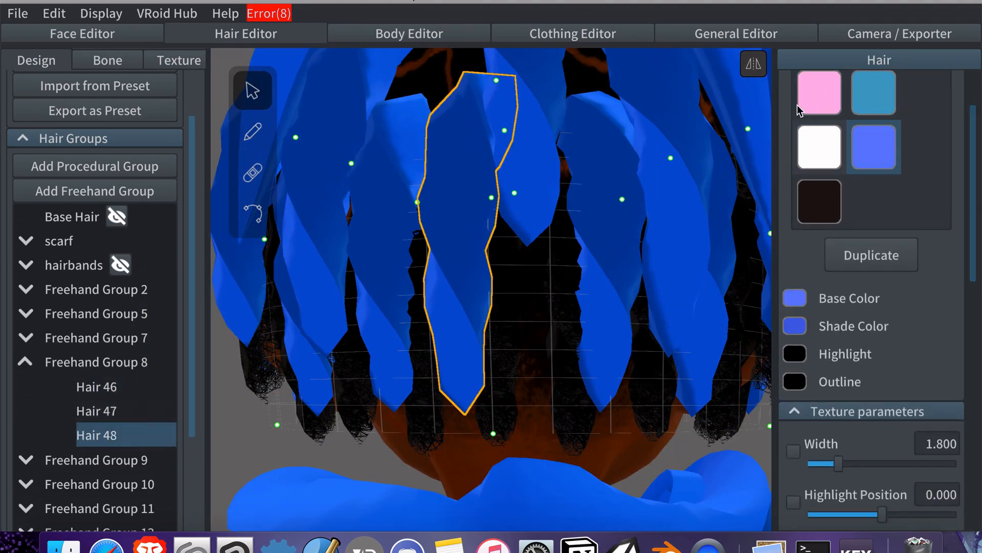
{"action": "left_click", "coordinate": [822, 95]}
Assign the pink-swatch hair material to the strands of Freehand Group 9, including Hair 52, Hair 53 and Hair 54.
{"action": "left_click", "coordinate": [25, 362]}
{"action": "left_click", "coordinate": [97, 387]}
{"action": "left_click", "coordinate": [98, 435]}
{"action": "left_click", "coordinate": [821, 96]}
{"action": "left_click", "coordinate": [97, 459]}
{"action": "left_click", "coordinate": [822, 96]}
{"action": "left_click", "coordinate": [98, 483]}
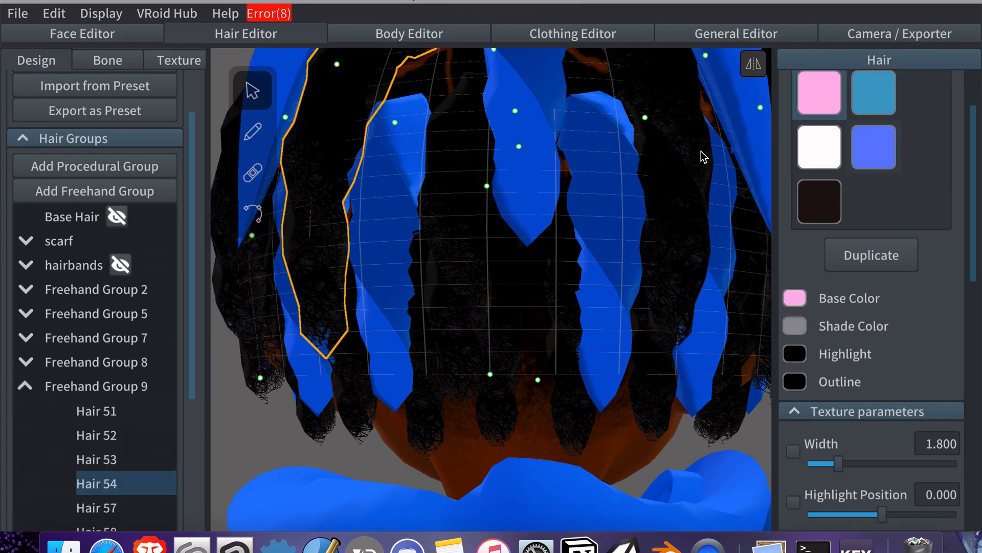
{"action": "left_click", "coordinate": [822, 95]}
{"action": "left_click", "coordinate": [97, 508]}
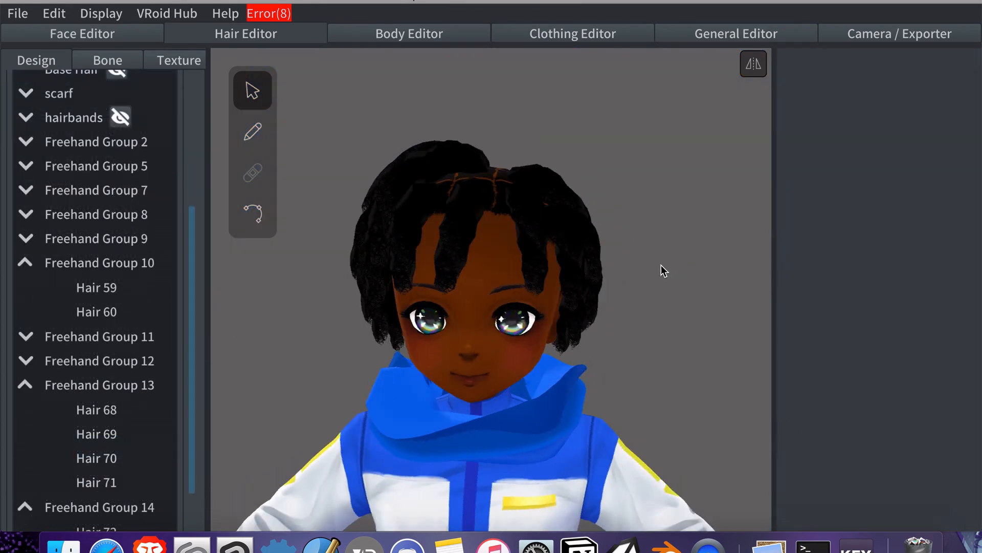
Examine the strands of Freehand Group 14 and the overall hairstyle from the front and at a distance.
{"action": "scroll", "coordinate": [656, 259], "scroll_direction": "down", "scroll_amount": 5}
{"action": "scroll", "coordinate": [491, 226], "scroll_direction": "up", "scroll_amount": 5}
{"action": "left_click", "coordinate": [97, 506]}
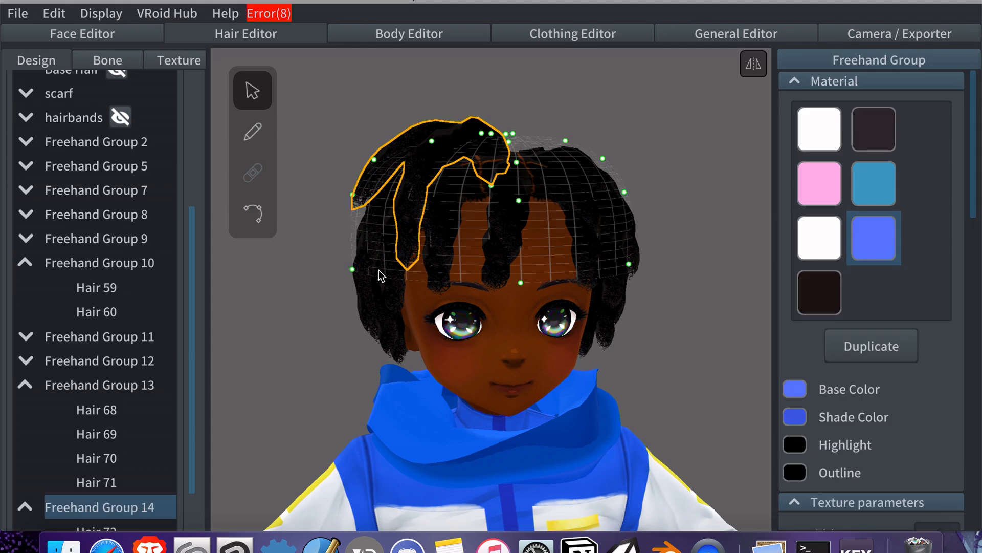
{"action": "mouse_move", "coordinate": [464, 186]}
{"action": "right_mouse_down"}
{"action": "mouse_move", "coordinate": [603, 180]}
{"action": "mouse_move", "coordinate": [621, 166]}
{"action": "mouse_move", "coordinate": [603, 127]}
{"action": "right_mouse_up"}
{"action": "left_click", "coordinate": [621, 167]}
{"action": "left_click", "coordinate": [603, 127]}
{"action": "scroll", "coordinate": [607, 204], "scroll_direction": "down", "scroll_amount": 5}
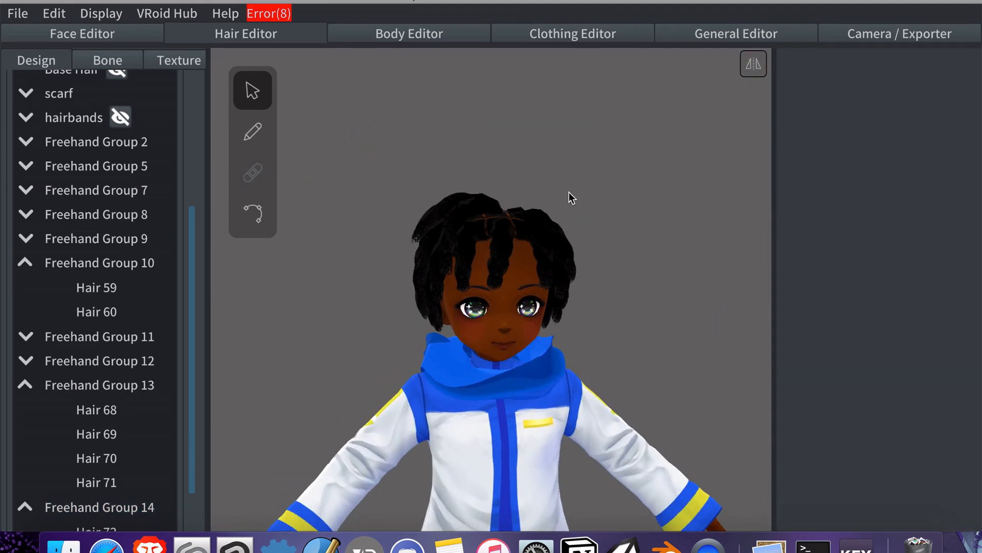
Set Twist (Interval) to -0.082 on the Freehand Group 14 strand swept over the crown and adjust its Fluffy curve.
{"action": "left_click", "coordinate": [535, 215]}
{"action": "scroll", "coordinate": [539, 188], "scroll_direction": "up", "scroll_amount": 3}
{"action": "right_click_drag", "start_coordinate": [540, 188], "coordinate": [588, 172]}
{"action": "left_click", "coordinate": [598, 196]}
{"action": "left_click", "coordinate": [453, 157]}
{"action": "left_click", "coordinate": [808, 469]}
{"action": "scroll", "coordinate": [870, 460], "scroll_direction": "down", "scroll_amount": 10}
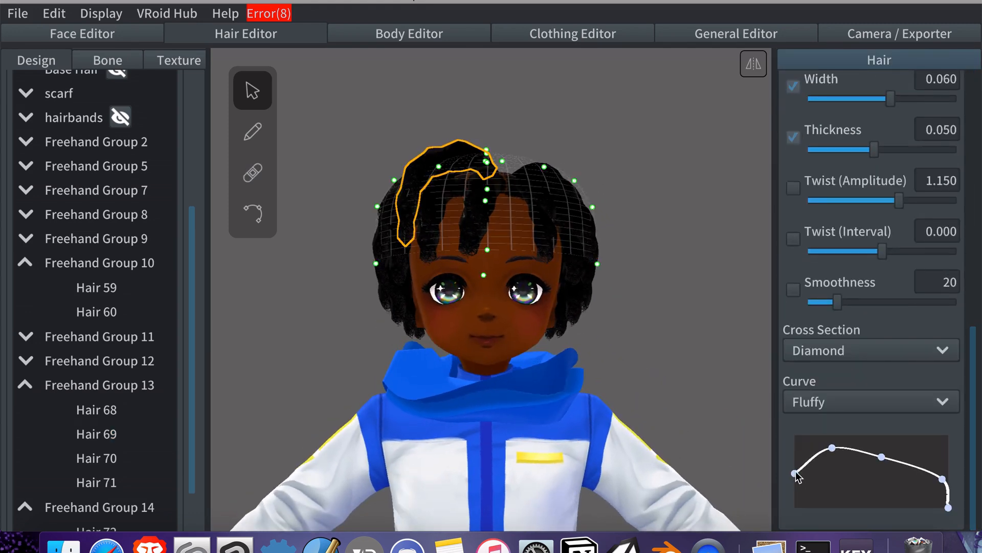
{"action": "left_click", "coordinate": [651, 270]}
{"action": "right_click_drag", "start_coordinate": [651, 270], "coordinate": [431, 220]}
{"action": "left_click", "coordinate": [431, 219]}
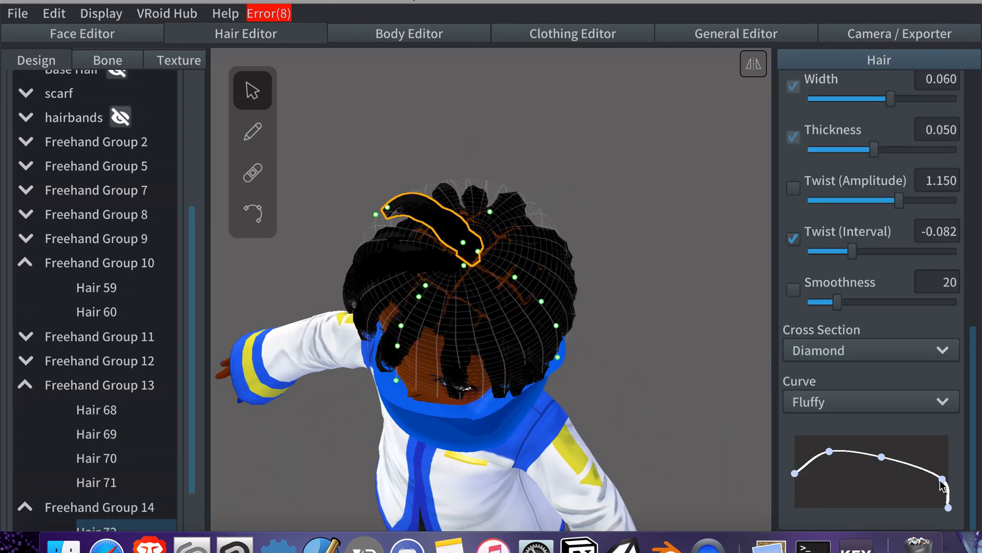
{"action": "left_click", "coordinate": [704, 338]}
{"action": "right_click_drag", "start_coordinate": [704, 338], "coordinate": [497, 375]}
{"action": "scroll", "coordinate": [529, 407], "scroll_direction": "up", "scroll_amount": 5}
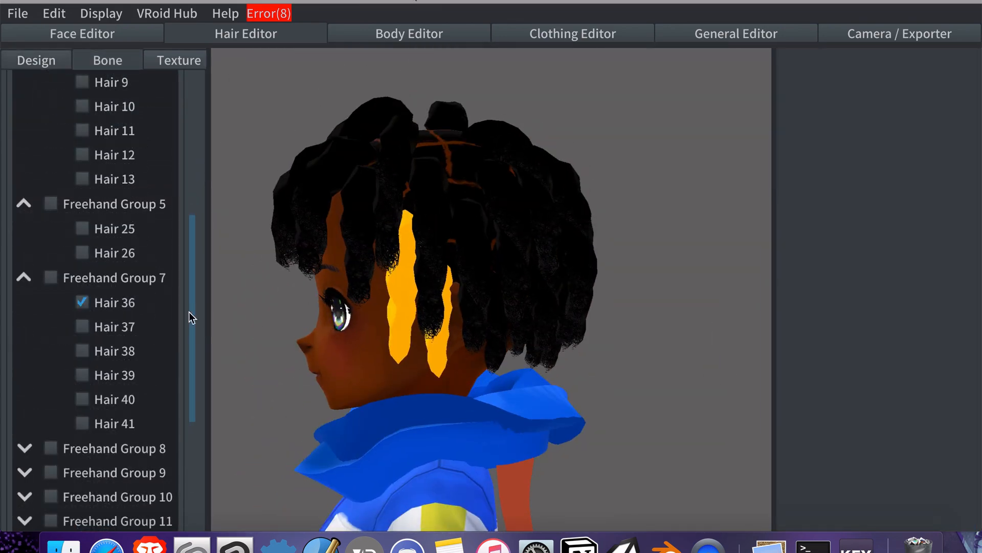
Try Hair 52 and Hair 53 of Freehand Group 9 as members of the bone selection.
{"action": "left_click_drag", "start_coordinate": [191, 314], "coordinate": [190, 371]}
{"action": "left_click", "coordinate": [24, 318]}
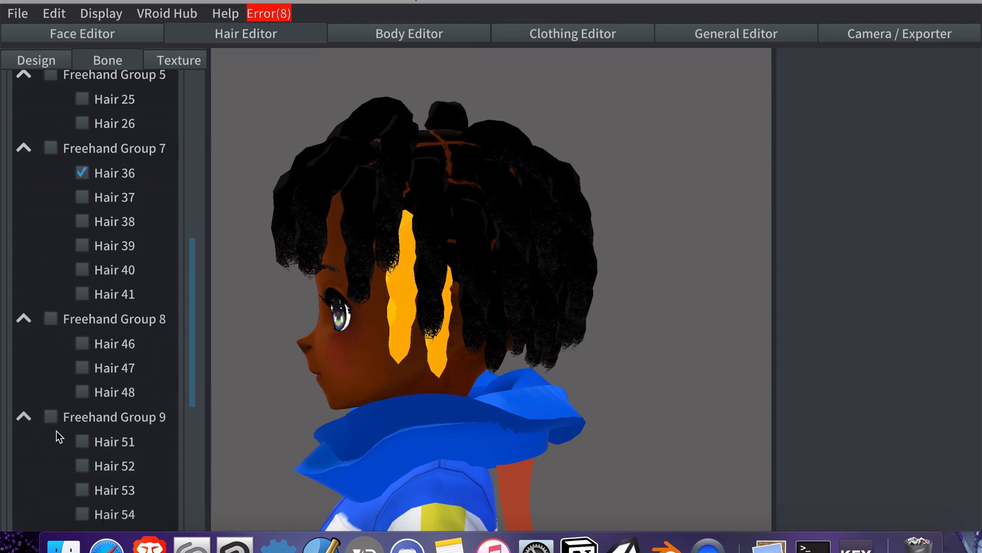
{"action": "left_click", "coordinate": [85, 466]}
{"action": "left_click", "coordinate": [83, 489]}
{"action": "right_click_drag", "start_coordinate": [260, 351], "coordinate": [220, 368]}
{"action": "left_click", "coordinate": [82, 490]}
{"action": "left_click", "coordinate": [25, 441]}
{"action": "left_click", "coordinate": [24, 319]}
Toggle Freehand Groups 11, 12 and 13 to locate nearby strands, and include one Freehand Group 13 strand in the bone selection.
{"action": "left_click", "coordinate": [50, 390]}
{"action": "left_click", "coordinate": [51, 393]}
{"action": "left_click", "coordinate": [51, 416]}
{"action": "left_click", "coordinate": [51, 416]}
{"action": "double_click", "coordinate": [51, 440]}
{"action": "left_click", "coordinate": [24, 440]}
{"action": "left_click", "coordinate": [83, 490]}
{"action": "left_click_drag", "start_coordinate": [195, 431], "coordinate": [195, 512]}
Toggle Freehand Groups 8 and 9 to locate the overlapping strands, and include one Freehand Group 9 strand in the bone selection.
{"action": "left_click_drag", "start_coordinate": [194, 450], "coordinate": [194, 225]}
{"action": "left_click_drag", "start_coordinate": [194, 296], "coordinate": [194, 412]}
{"action": "left_click", "coordinate": [49, 414]}
{"action": "left_click", "coordinate": [50, 434]}
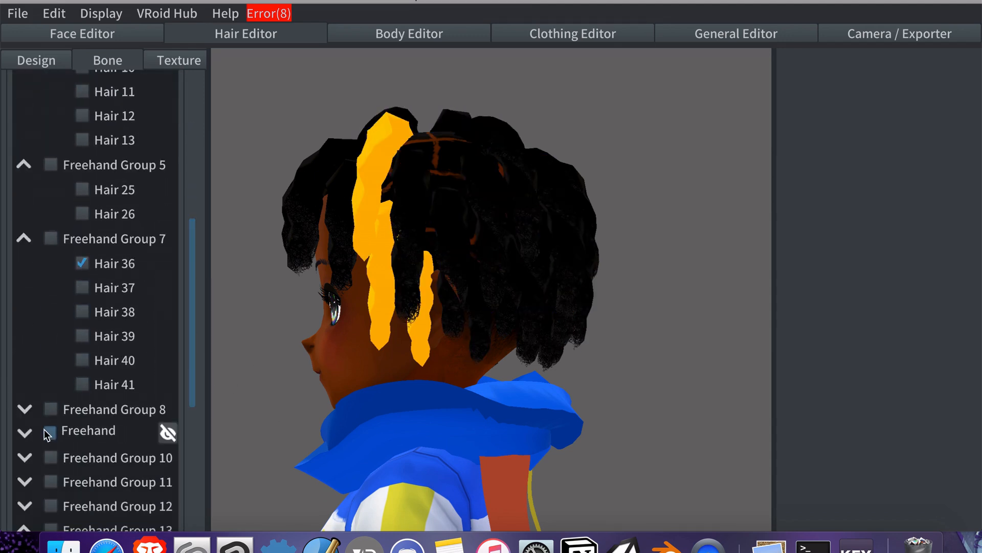
{"action": "left_click", "coordinate": [51, 434]}
{"action": "left_click", "coordinate": [25, 434]}
{"action": "left_click_drag", "start_coordinate": [193, 353], "coordinate": [193, 408]}
{"action": "left_click", "coordinate": [82, 379]}
{"action": "left_click", "coordinate": [83, 379]}
{"action": "left_click", "coordinate": [82, 426]}
Create a bone group from the selected side strands and expand it to list its members.
{"action": "mouse_move", "coordinate": [316, 395]}
{"action": "right_mouse_down"}
{"action": "mouse_move", "coordinate": [306, 397]}
{"action": "mouse_move", "coordinate": [241, 342]}
{"action": "mouse_move", "coordinate": [285, 338]}
{"action": "mouse_move", "coordinate": [269, 335]}
{"action": "right_mouse_up"}
{"action": "left_click_drag", "start_coordinate": [192, 283], "coordinate": [190, 112]}
{"action": "mouse_move", "coordinate": [255, 218]}
{"action": "right_mouse_down"}
{"action": "mouse_move", "coordinate": [226, 225]}
{"action": "mouse_move", "coordinate": [260, 221]}
{"action": "right_mouse_up"}
{"action": "left_click", "coordinate": [146, 172]}
{"action": "right_click_drag", "start_coordinate": [703, 276], "coordinate": [658, 284]}
{"action": "left_click", "coordinate": [20, 145]}
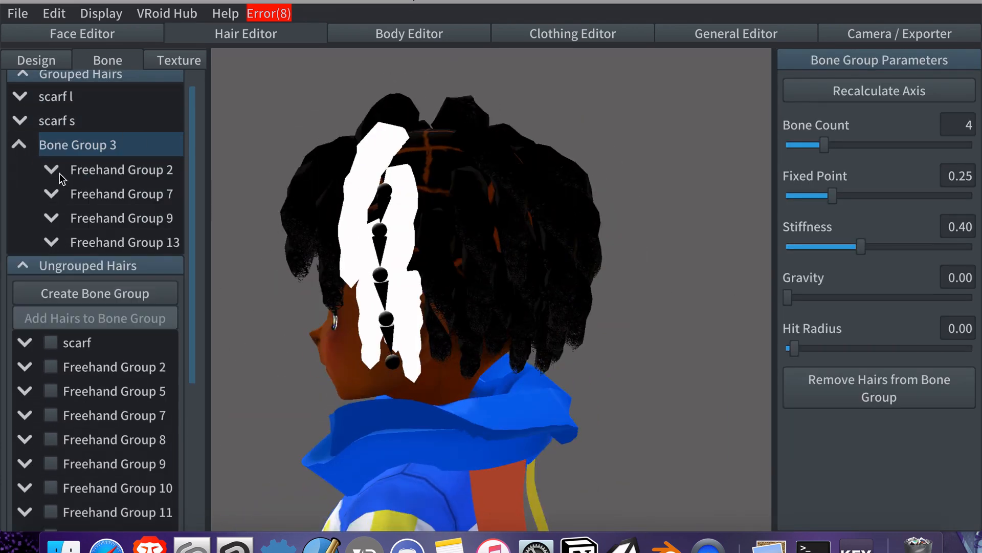
Remove the Freehand Group 13 and Freehand Group 9 strands from Bone Group 3.
{"action": "right_click", "coordinate": [106, 244]}
{"action": "left_click", "coordinate": [123, 288]}
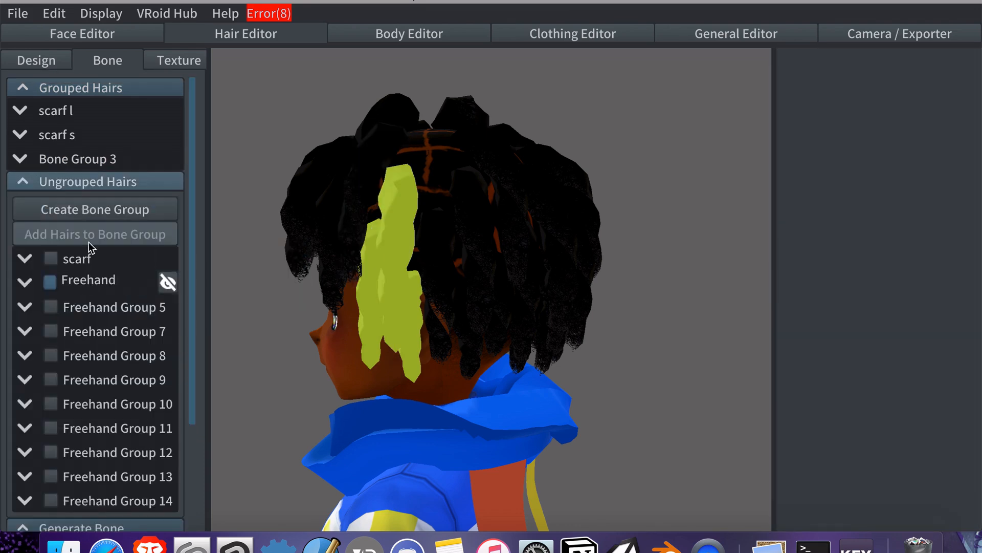
{"action": "left_click", "coordinate": [21, 159]}
{"action": "right_click", "coordinate": [118, 232]}
{"action": "left_click", "coordinate": [155, 283]}
Set Bone Group 3's Bone Count to 3, Gravity to 0.10 and Hit Radius to 0.01.
{"action": "mouse_move", "coordinate": [276, 338]}
{"action": "right_mouse_down"}
{"action": "mouse_move", "coordinate": [313, 352]}
{"action": "mouse_move", "coordinate": [296, 343]}
{"action": "right_mouse_up"}
{"action": "left_click", "coordinate": [96, 161]}
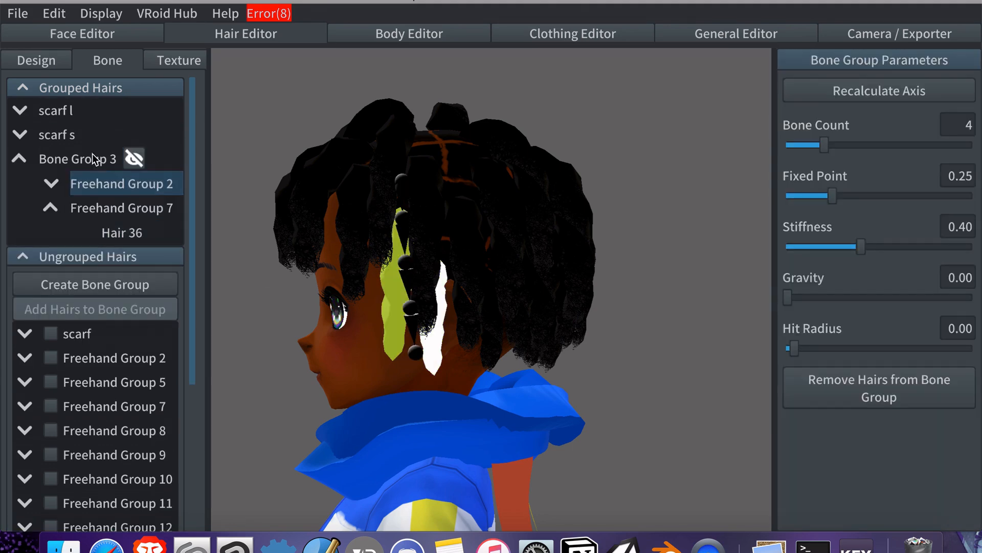
{"action": "left_click_drag", "start_coordinate": [830, 148], "coordinate": [814, 146]}
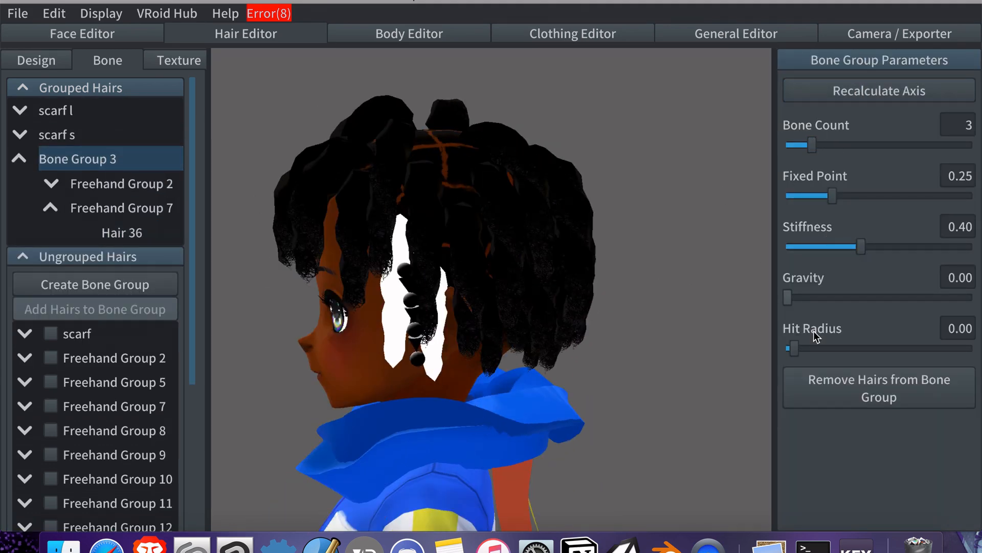
{"action": "left_click_drag", "start_coordinate": [854, 349], "coordinate": [809, 350]}
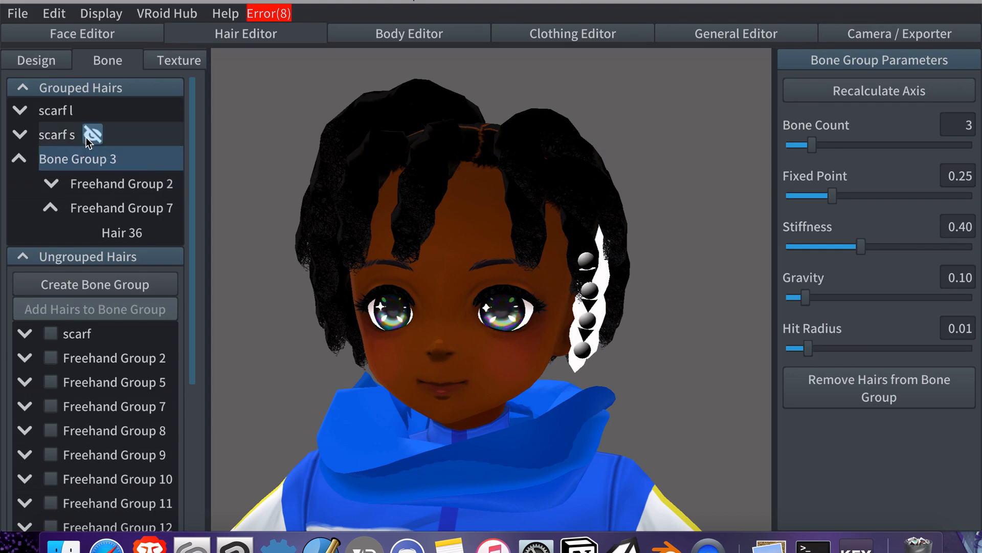
Compare with the scarf s bone settings and set Bone Group 3's Fixed Point to 0.43.
{"action": "left_click", "coordinate": [87, 138]}
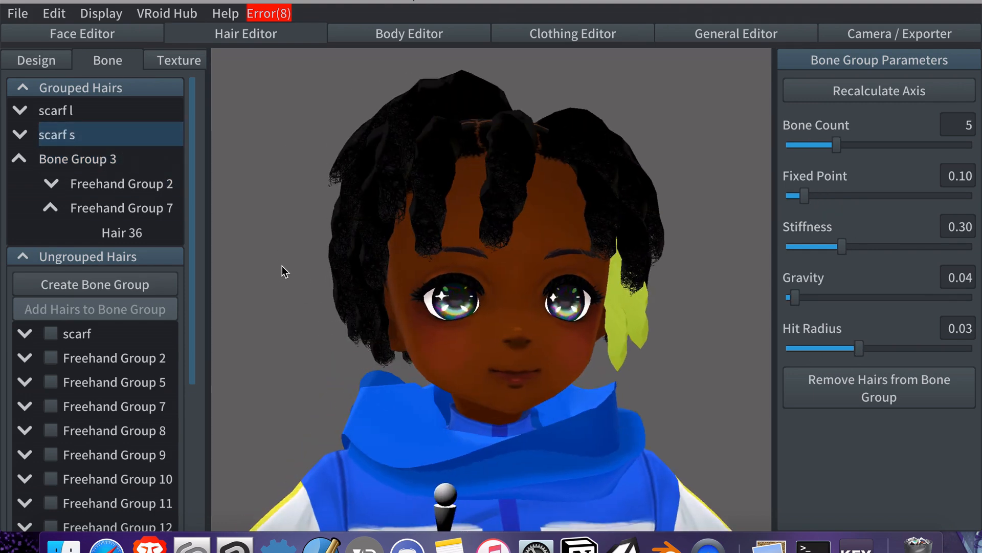
{"action": "left_click", "coordinate": [122, 208]}
{"action": "left_click", "coordinate": [164, 185]}
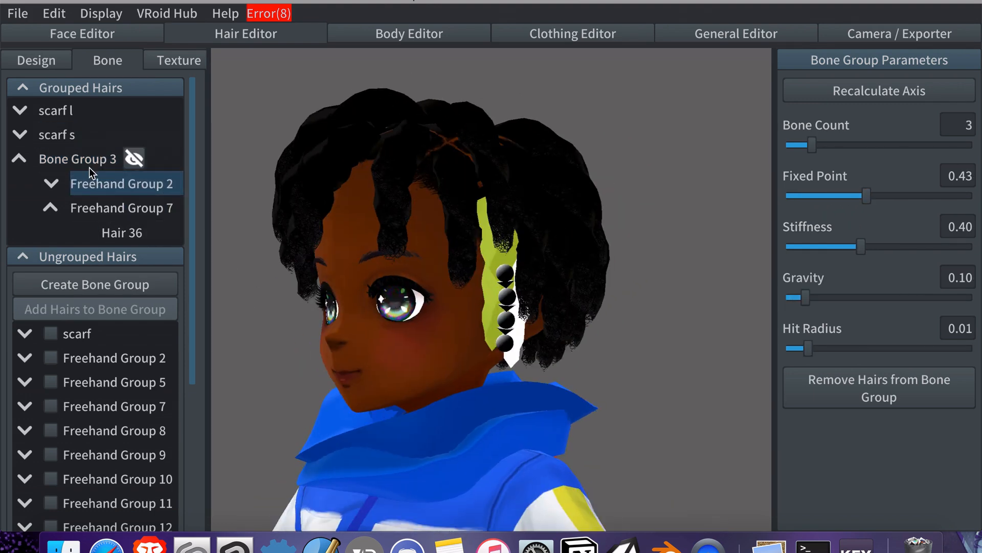
{"action": "left_click", "coordinate": [103, 134]}
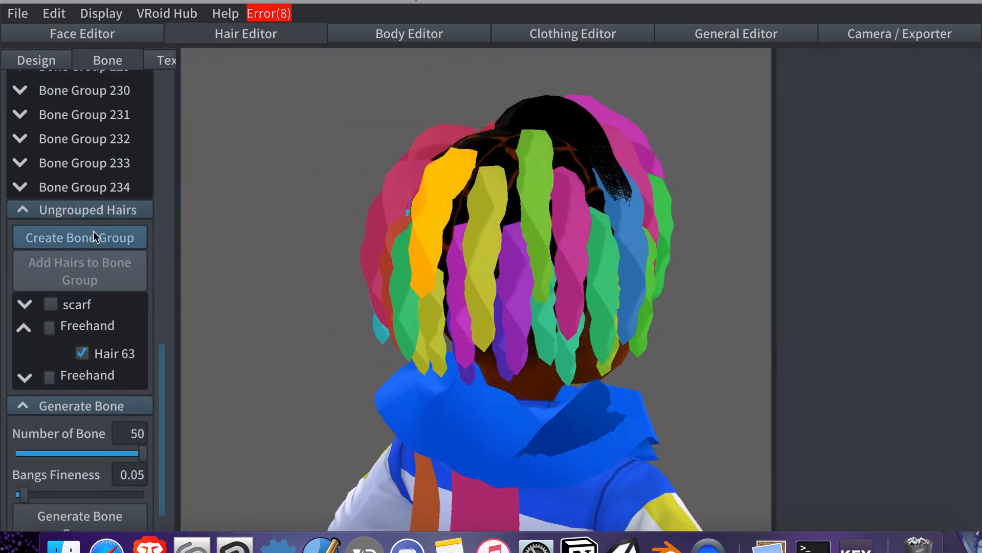
Create separate bone groups for Hair 63 and Hair 72, giving the Hair 63 group Fixed Point 0.17, Gravity 0.10 and Hit Radius 0.01.
{"action": "left_click", "coordinate": [95, 235]}
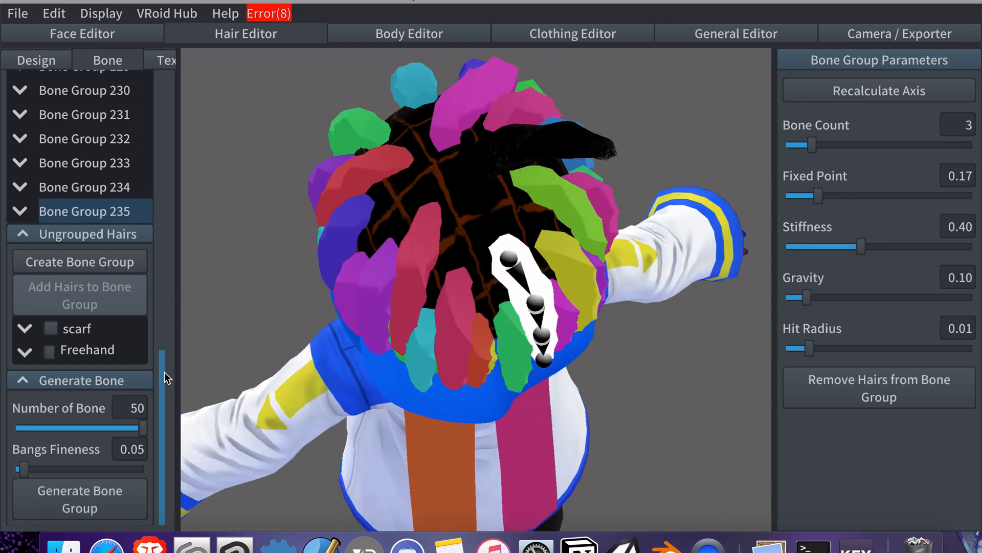
{"action": "left_click_drag", "start_coordinate": [164, 373], "coordinate": [164, 352]}
{"action": "right_click_drag", "start_coordinate": [278, 274], "coordinate": [233, 326]}
{"action": "left_click", "coordinate": [23, 404]}
{"action": "left_click", "coordinate": [83, 431]}
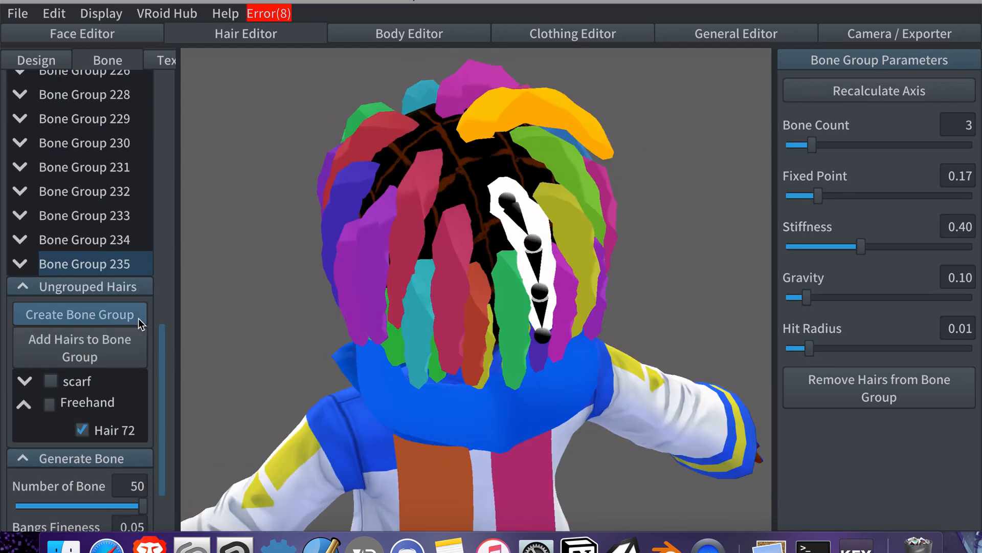
{"action": "left_click", "coordinate": [105, 326]}
{"action": "mouse_move", "coordinate": [726, 140]}
{"action": "right_mouse_down"}
{"action": "mouse_move", "coordinate": [686, 136]}
{"action": "mouse_move", "coordinate": [727, 136]}
{"action": "right_mouse_up"}
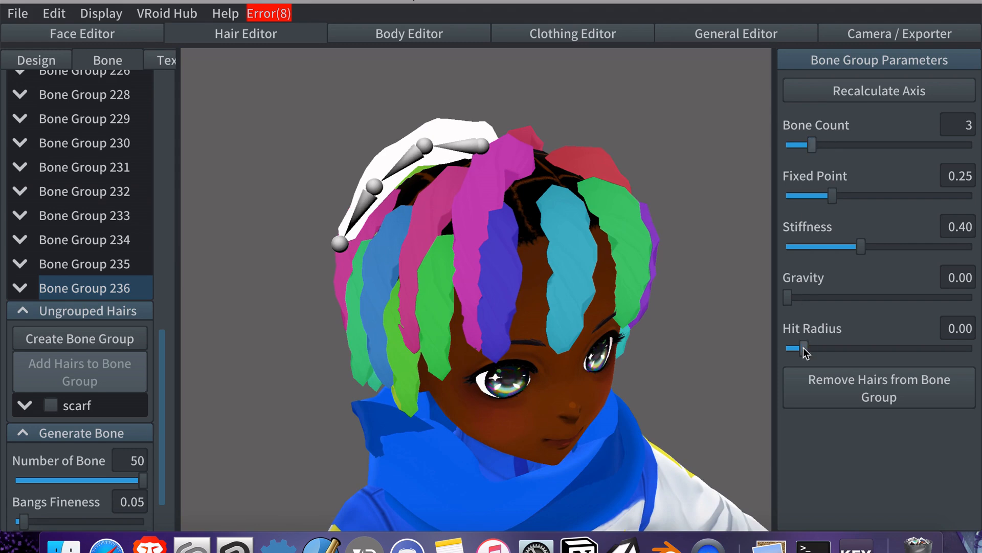
{"action": "right_click_drag", "start_coordinate": [421, 108], "coordinate": [697, 168]}
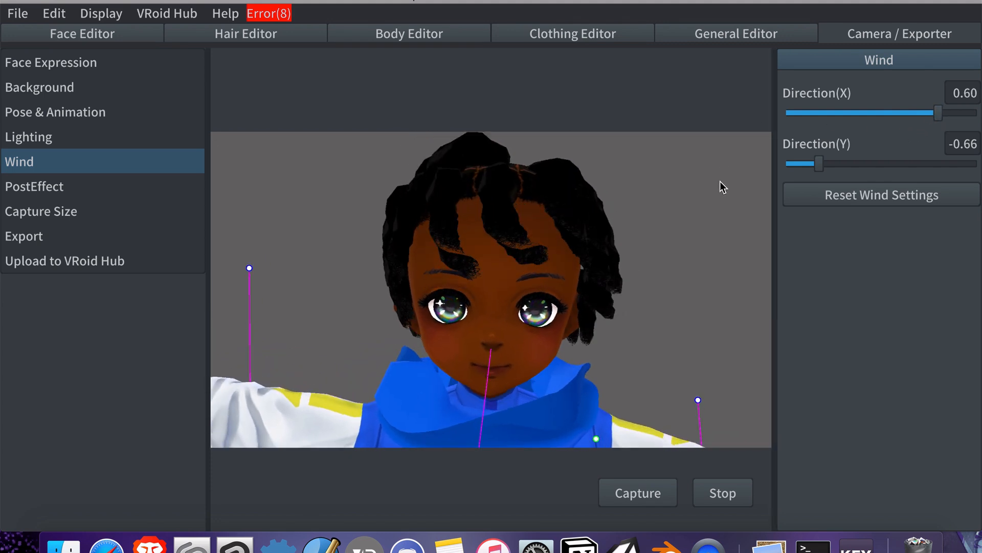
Test the hair physics with wind Direction(X) at 0.00 and Direction(Y) at 0.59.
{"action": "left_click_drag", "start_coordinate": [823, 112], "coordinate": [848, 113]}
{"action": "left_click_drag", "start_coordinate": [909, 164], "coordinate": [932, 165]}
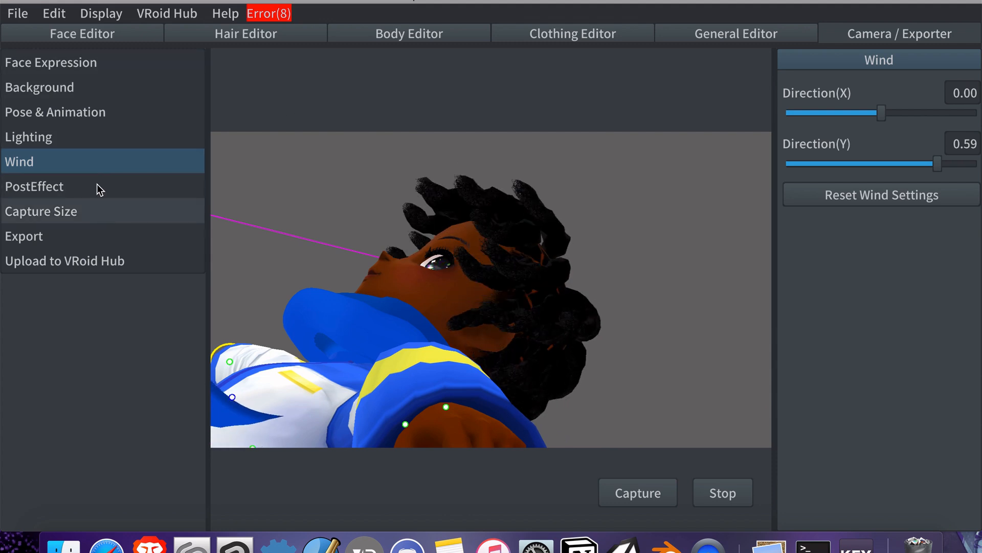
Switch the character from the manual pose to Male Animation and reset the wind settings to 0.00.
{"action": "left_click", "coordinate": [102, 111]}
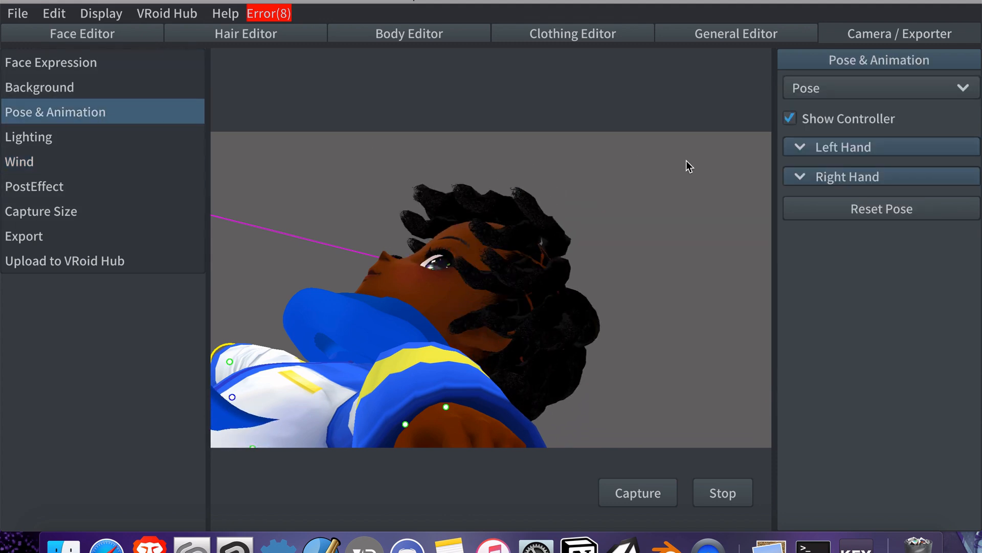
{"action": "left_click", "coordinate": [859, 95]}
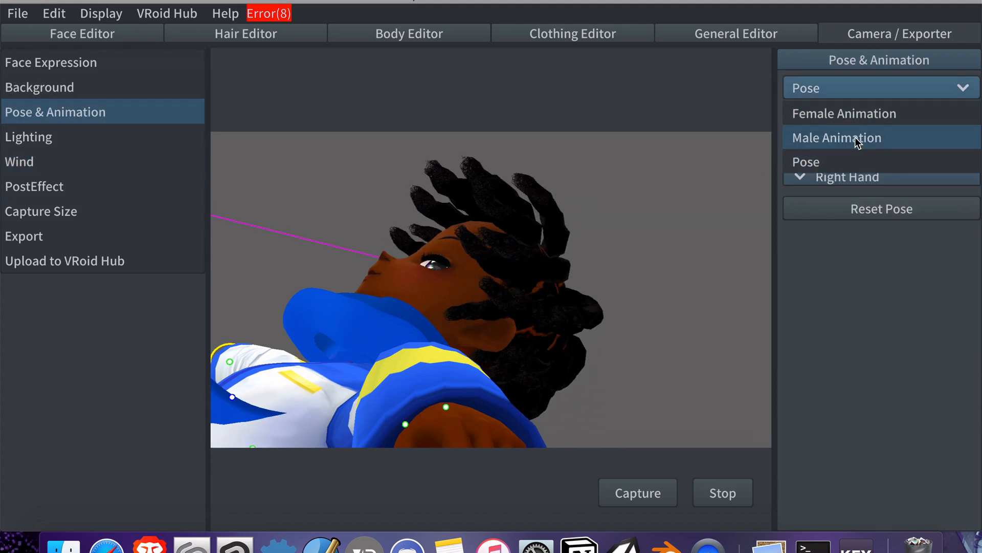
{"action": "left_click", "coordinate": [860, 138]}
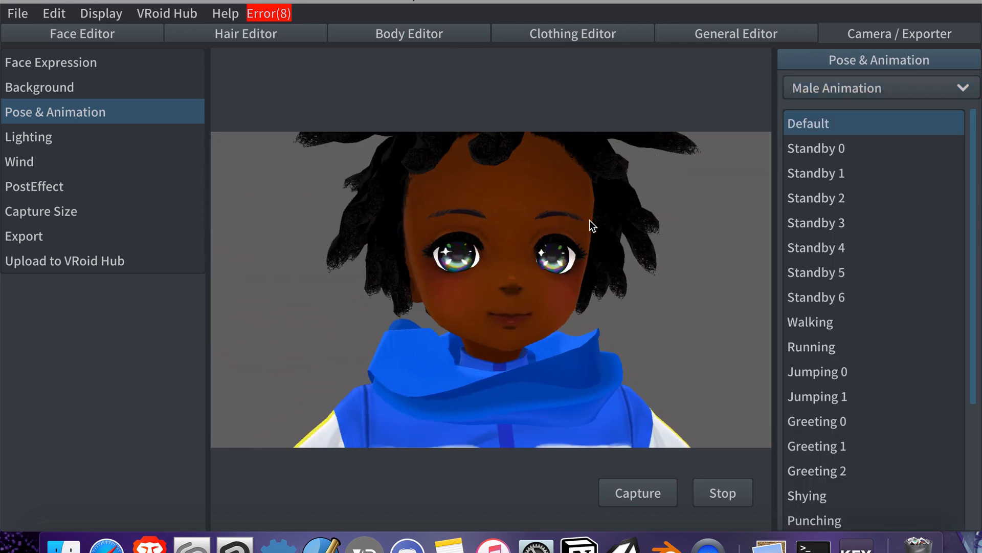
{"action": "left_click", "coordinate": [106, 163]}
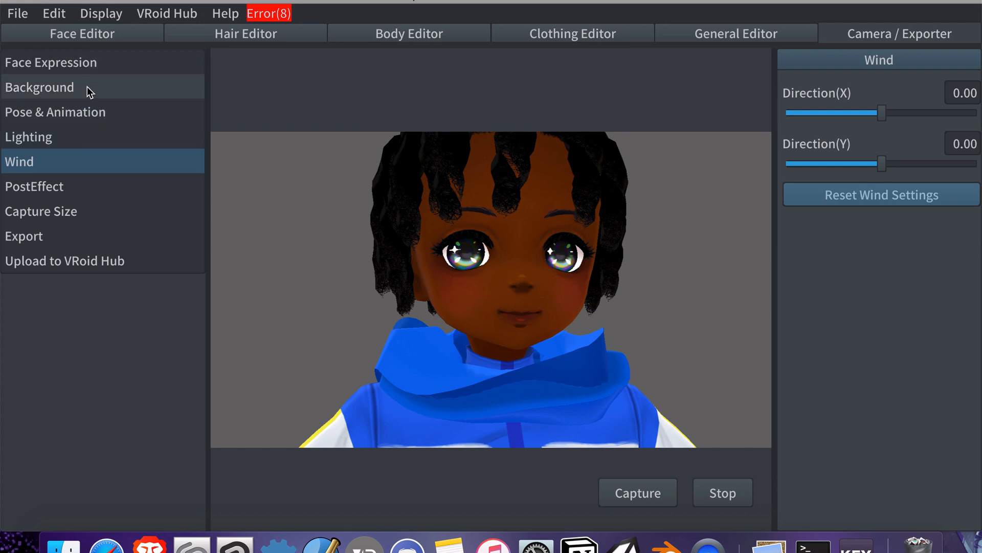
Preview the hair physics with the male animations Standby 2, Standby 3, Standby 4, Standby 5 and Running.
{"action": "left_click", "coordinate": [116, 114]}
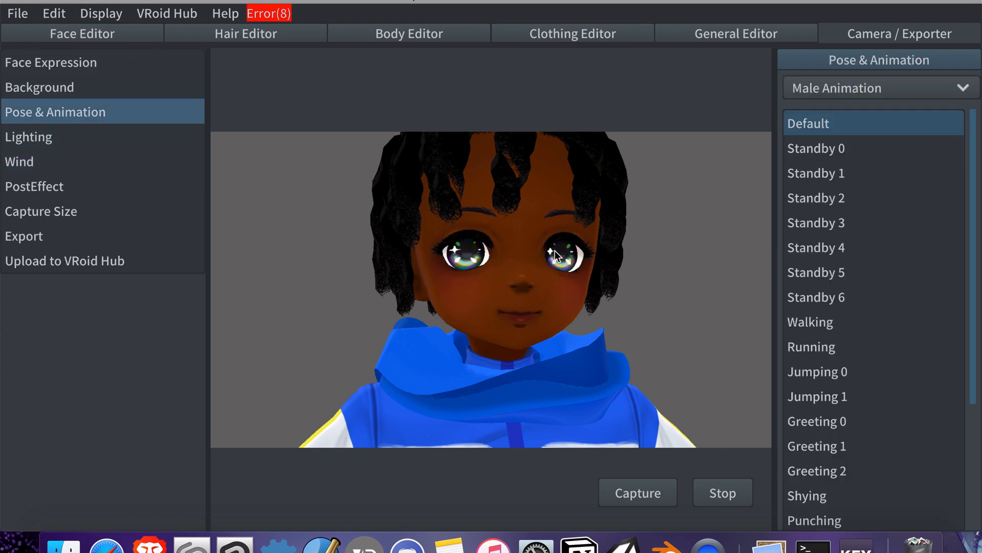
{"action": "scroll", "coordinate": [554, 270], "scroll_direction": "down", "scroll_amount": 3}
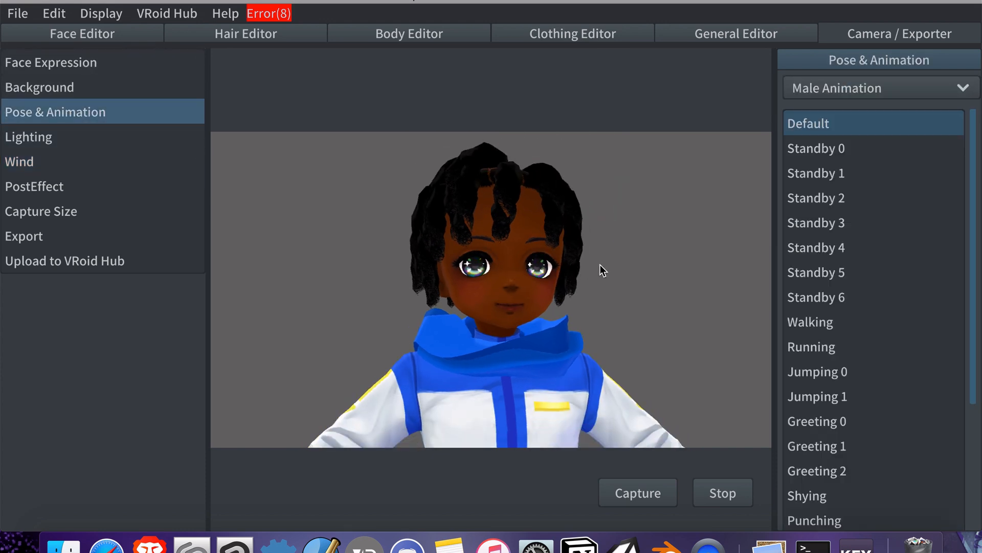
{"action": "left_click", "coordinate": [839, 205]}
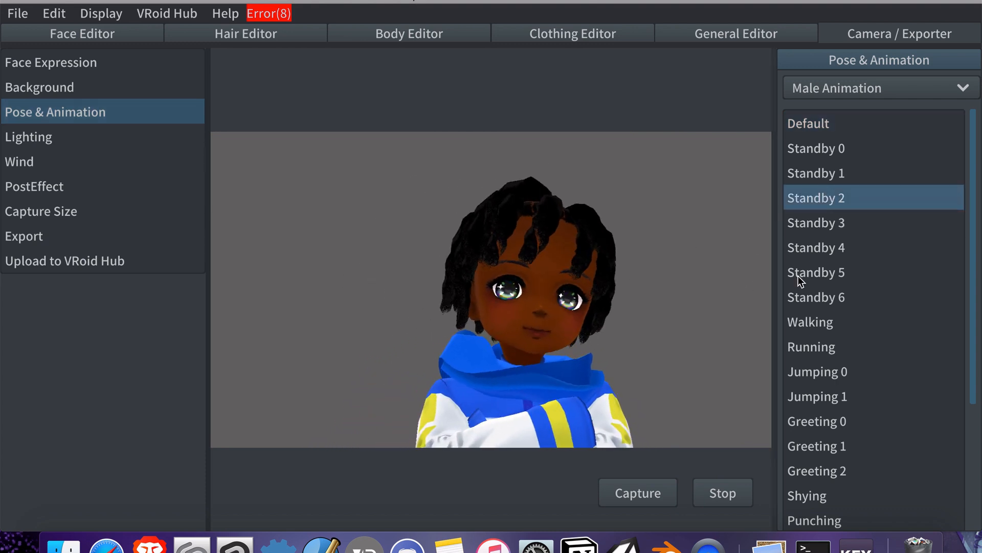
{"action": "left_click", "coordinate": [815, 229]}
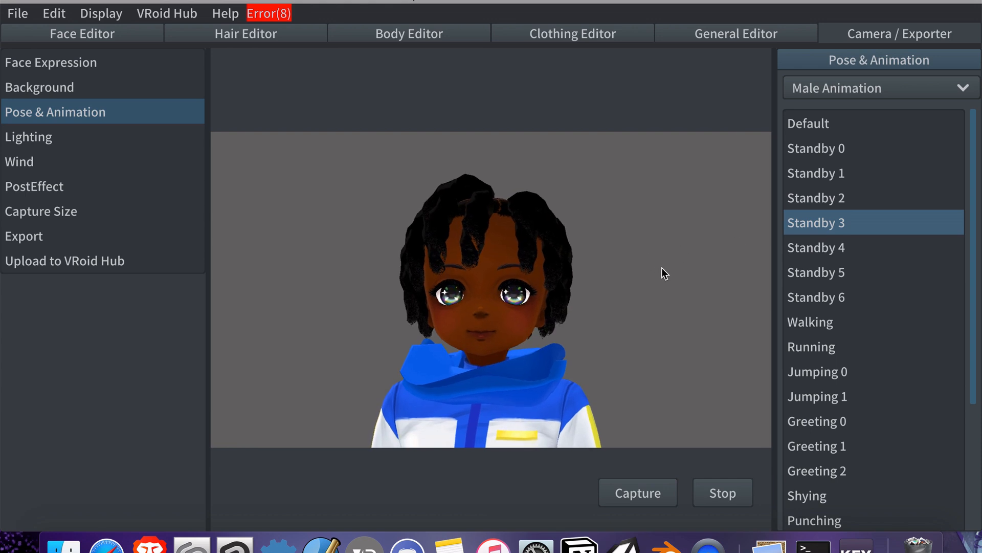
{"action": "left_click", "coordinate": [814, 251]}
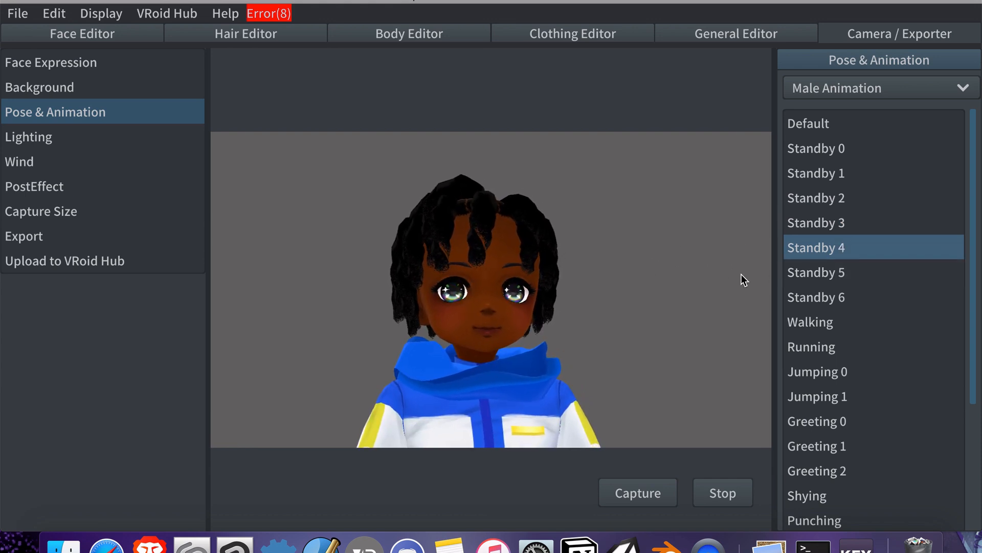
{"action": "left_click", "coordinate": [801, 276]}
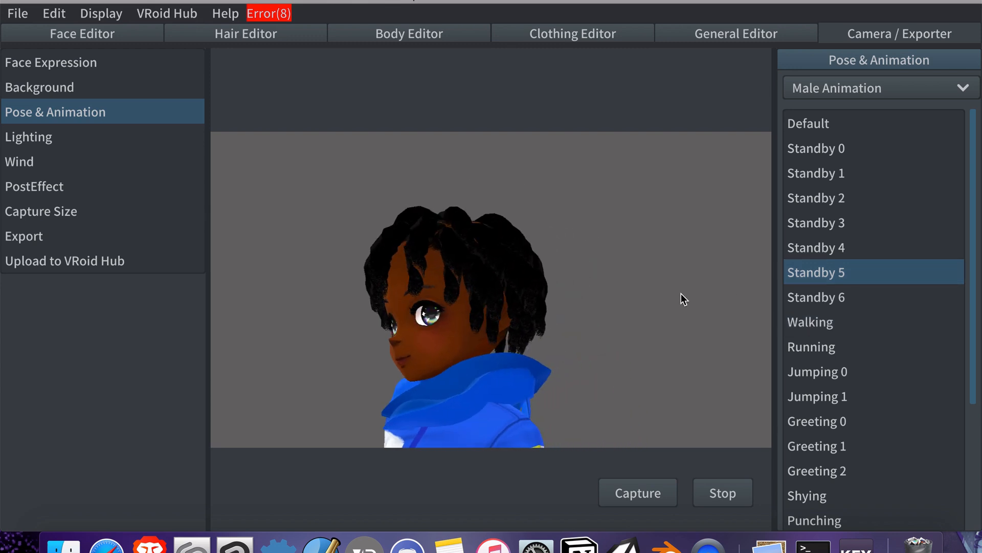
{"action": "left_click", "coordinate": [815, 350]}
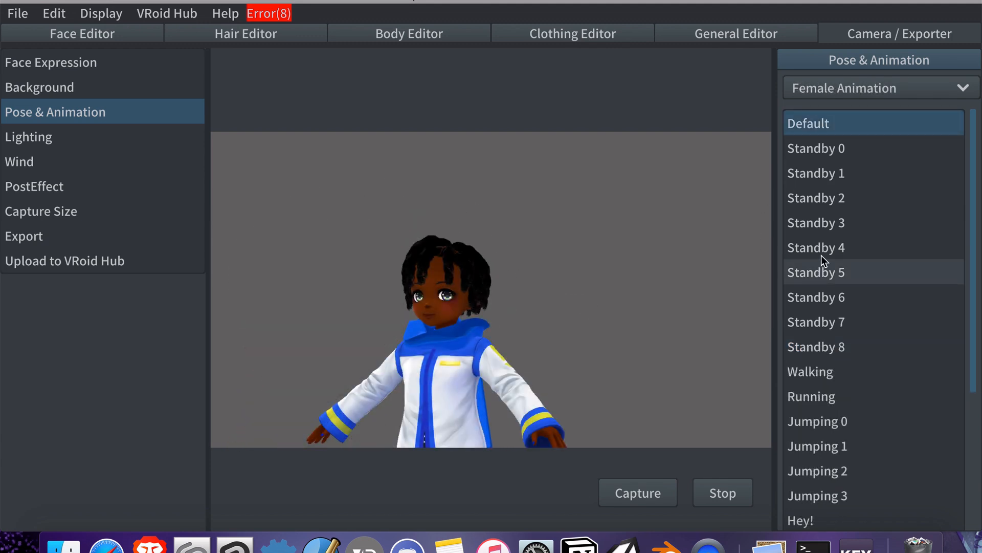
Preview the female Standby 4 animation, stopping it to examine the dreadlocks from behind and in front before resuming playback.
{"action": "left_click", "coordinate": [816, 254]}
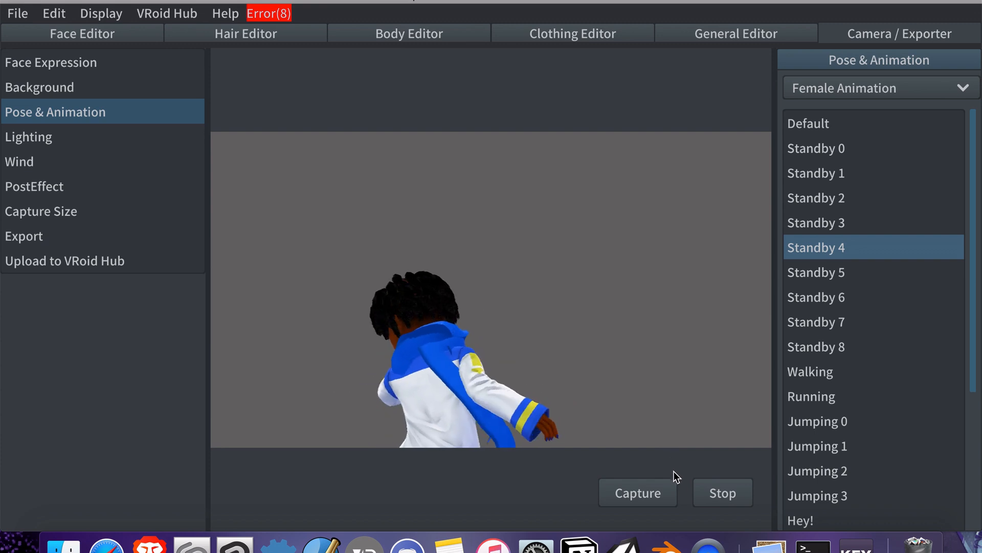
{"action": "left_click", "coordinate": [722, 492]}
{"action": "left_click_drag", "start_coordinate": [597, 361], "coordinate": [570, 339]}
{"action": "scroll", "coordinate": [570, 338], "scroll_direction": "up", "scroll_amount": 3}
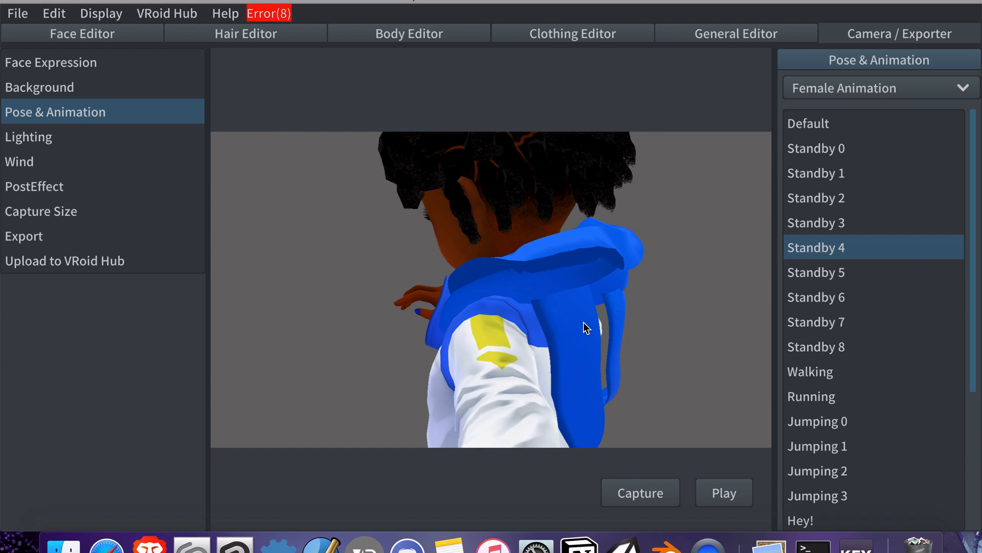
{"action": "middle_click_drag", "start_coordinate": [618, 285], "coordinate": [612, 306]}
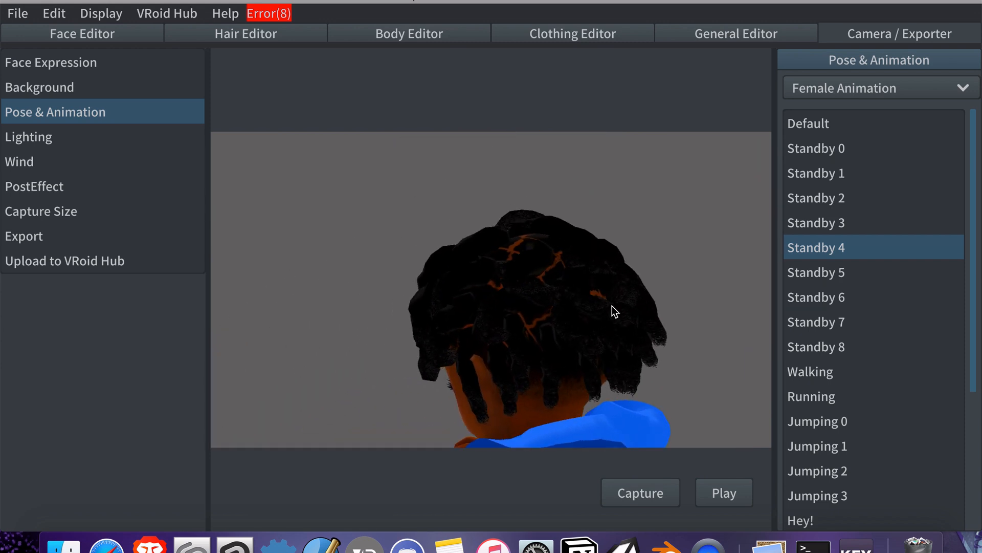
{"action": "mouse_move", "coordinate": [612, 305]}
{"action": "right_mouse_down"}
{"action": "mouse_move", "coordinate": [602, 306]}
{"action": "mouse_move", "coordinate": [630, 311]}
{"action": "right_mouse_up"}
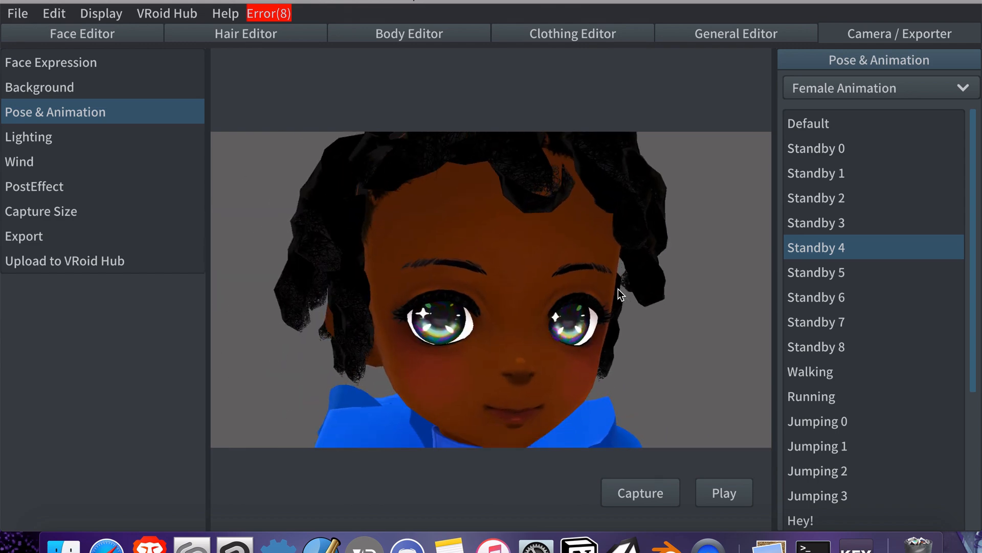
{"action": "scroll", "coordinate": [622, 292], "scroll_direction": "down", "scroll_amount": 5}
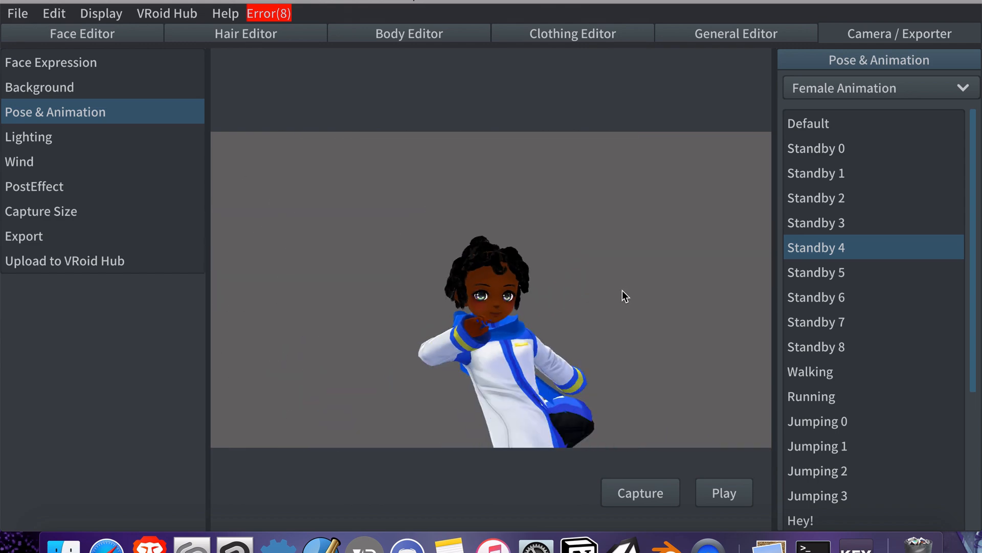
{"action": "left_click", "coordinate": [723, 492]}
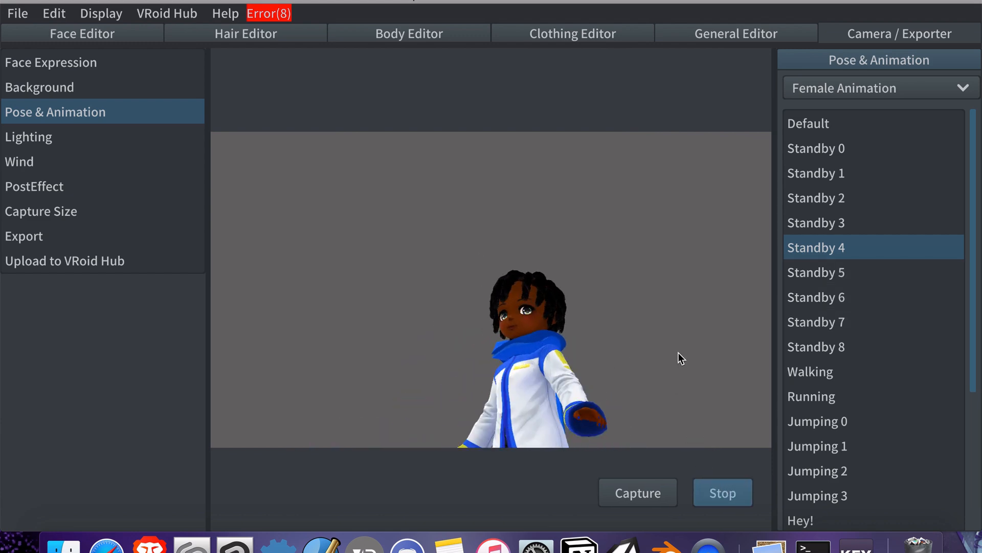